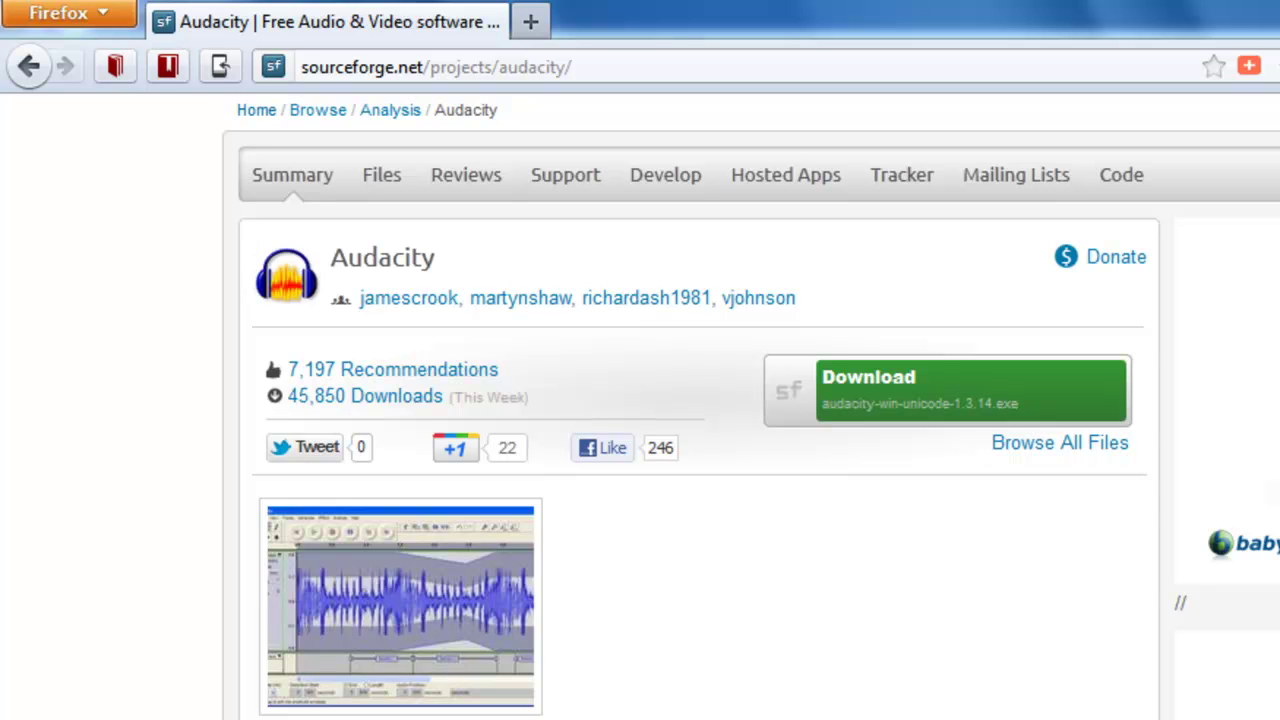
Step: Start downloading audacity-win-unicode-1.3.14.exe from the Audacity SourceForge page
{"action": "left_click", "coordinate": [936, 400]}
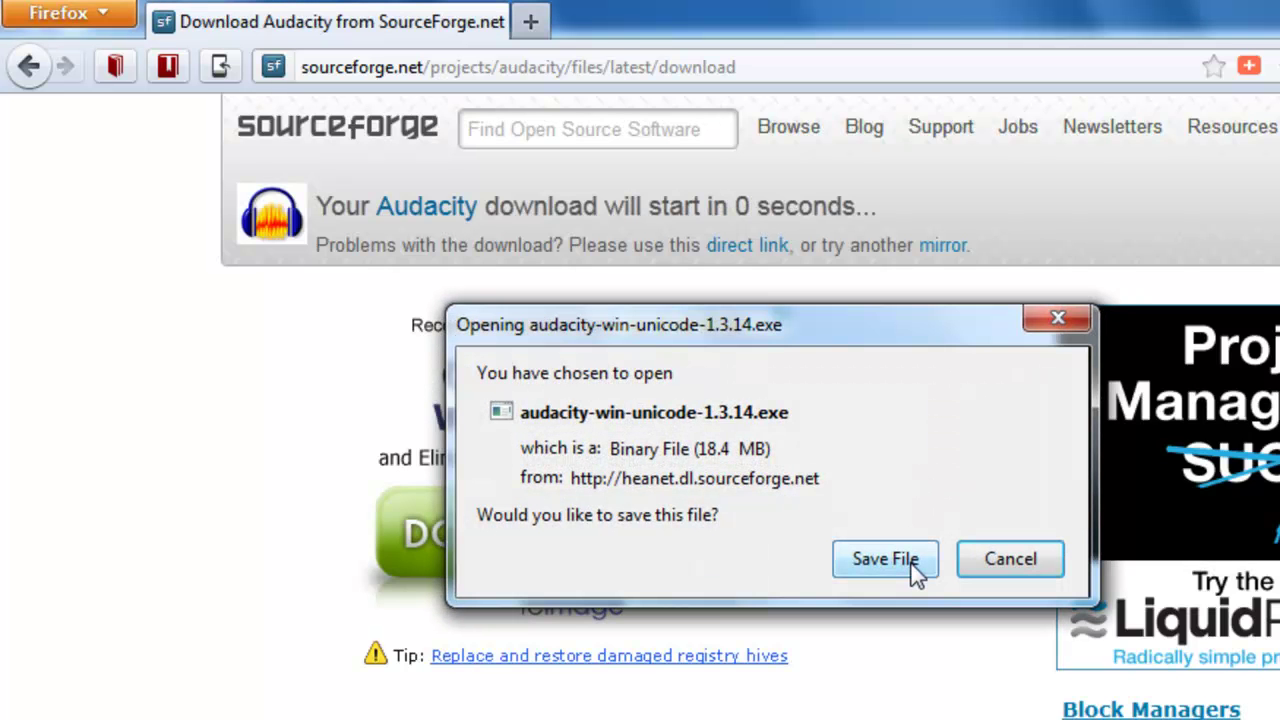
Step: Save and run the Audacity installer in English, keeping the default folder, through to Install
{"action": "left_click", "coordinate": [885, 559]}
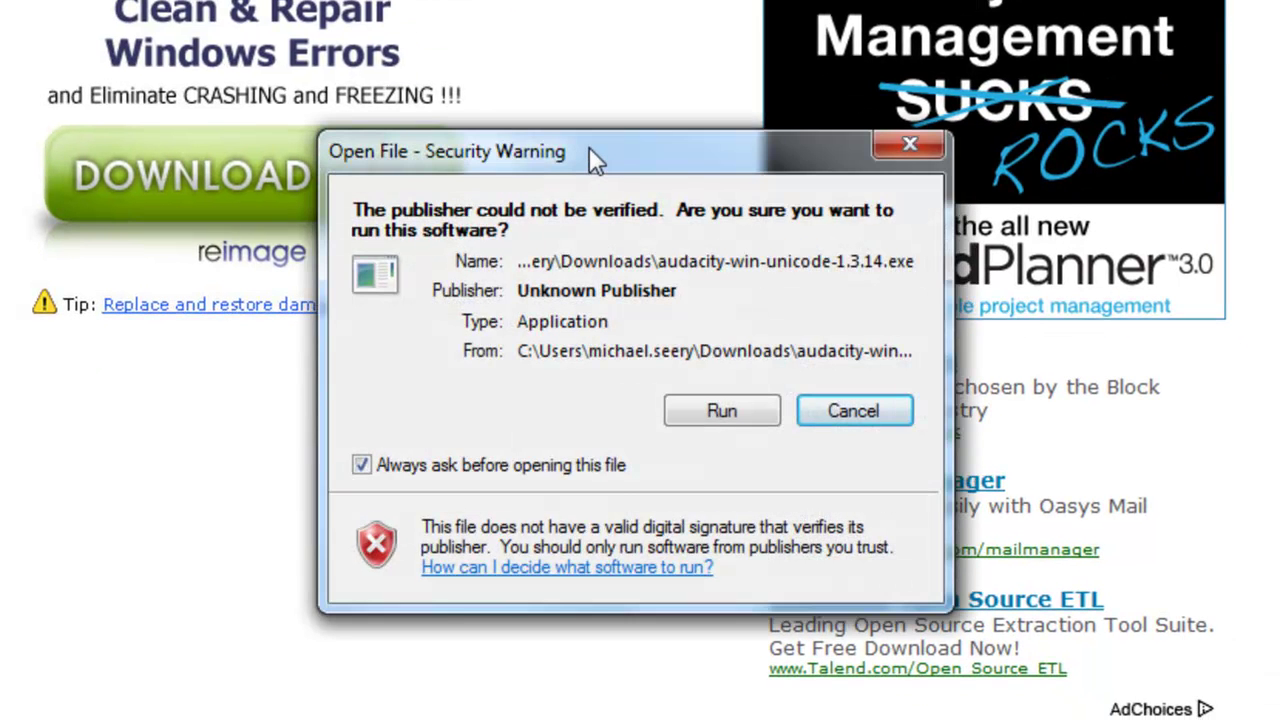
{"action": "left_click", "coordinate": [712, 412]}
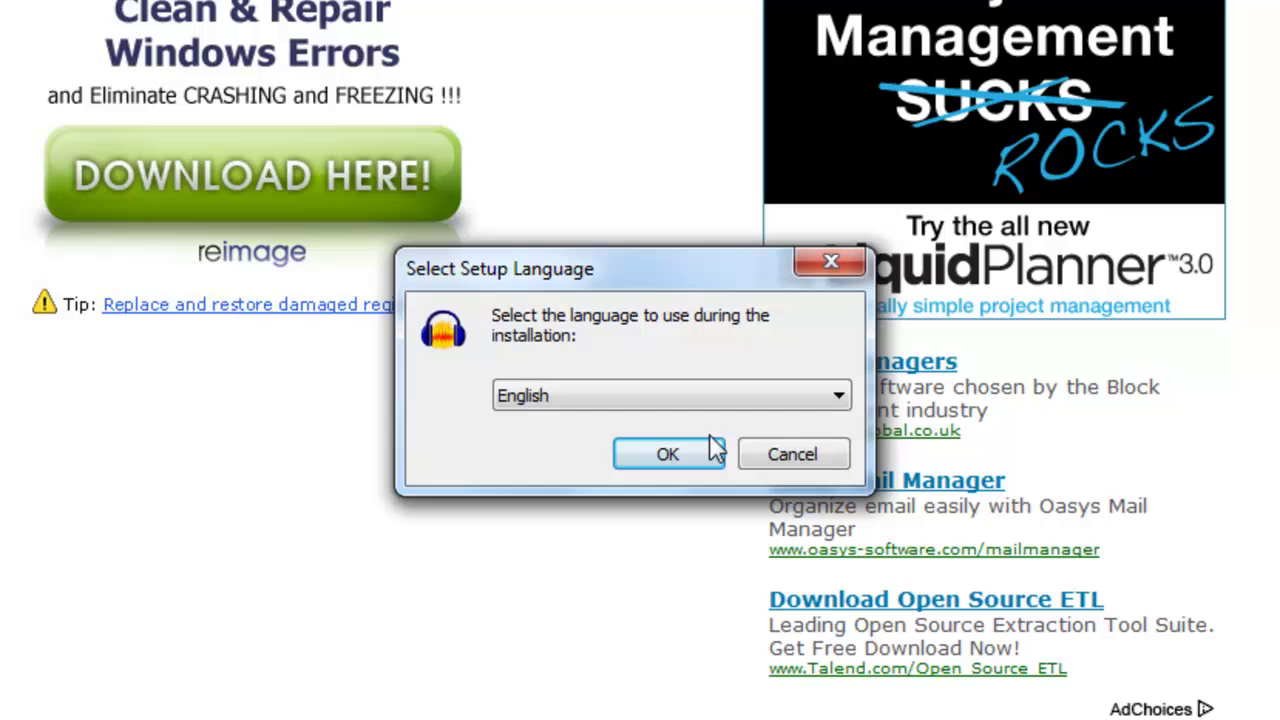
{"action": "left_click", "coordinate": [715, 454]}
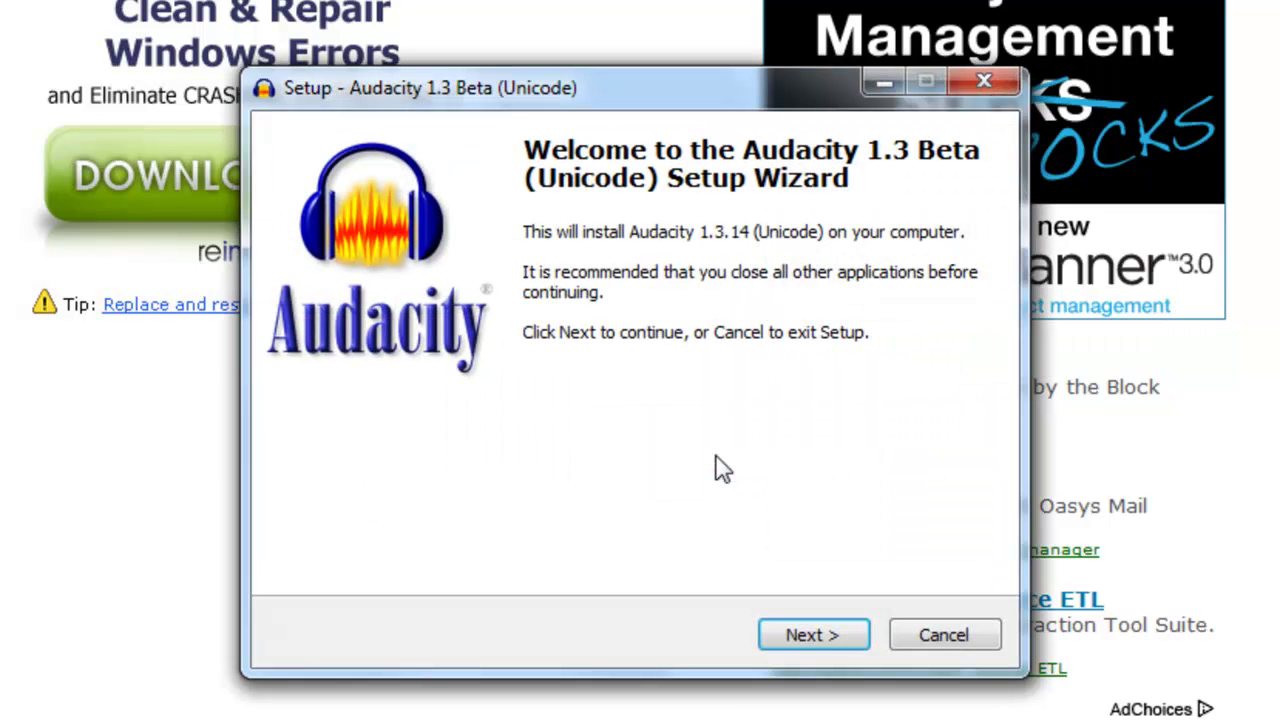
{"action": "left_click", "coordinate": [826, 645]}
{"action": "left_click", "coordinate": [814, 636]}
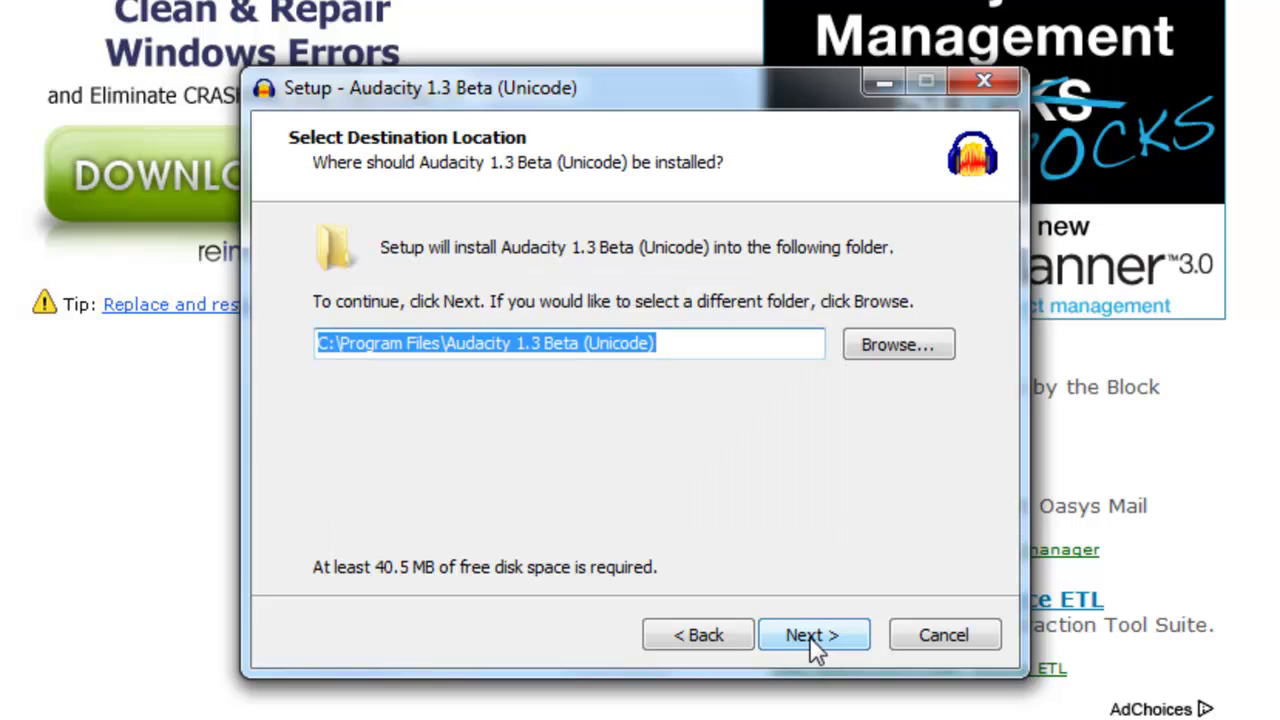
{"action": "left_click", "coordinate": [814, 636]}
{"action": "left_click", "coordinate": [812, 636]}
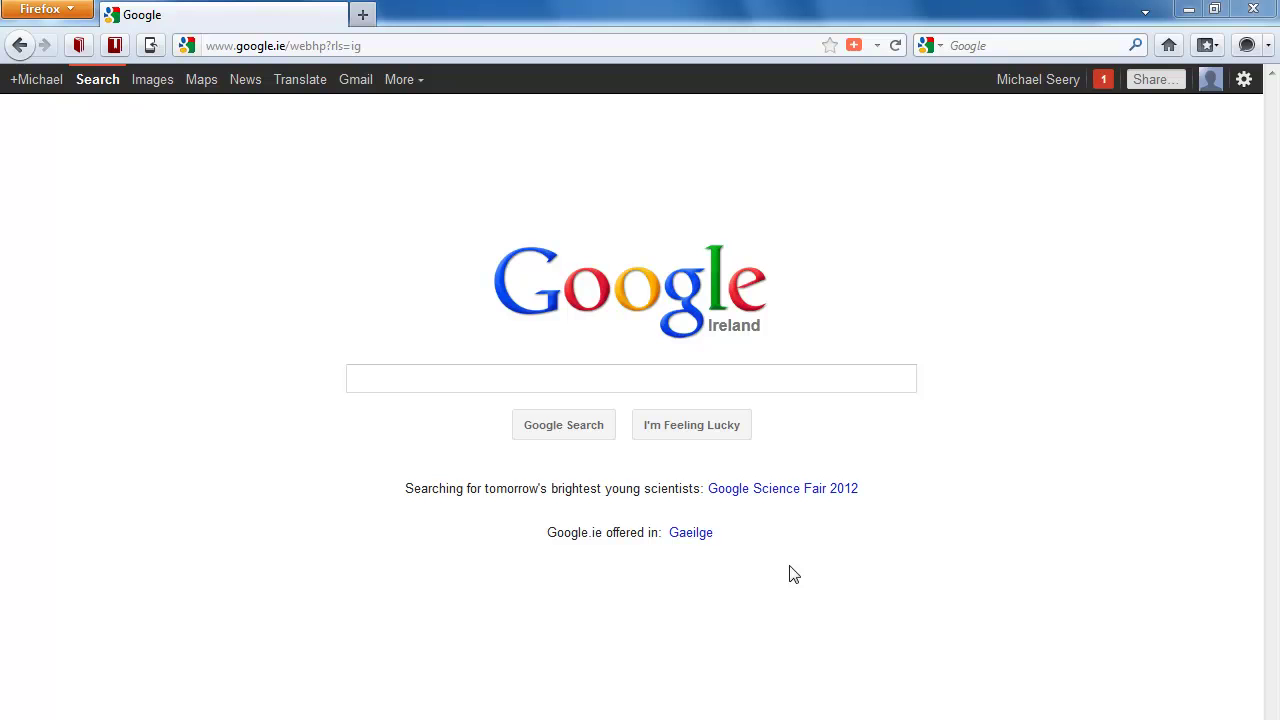
Step: Search Google for 'lame encoder' and open the LAME MP3 Encoder project site
{"action": "left_click", "coordinate": [669, 385]}
{"action": "type", "text": "la"}
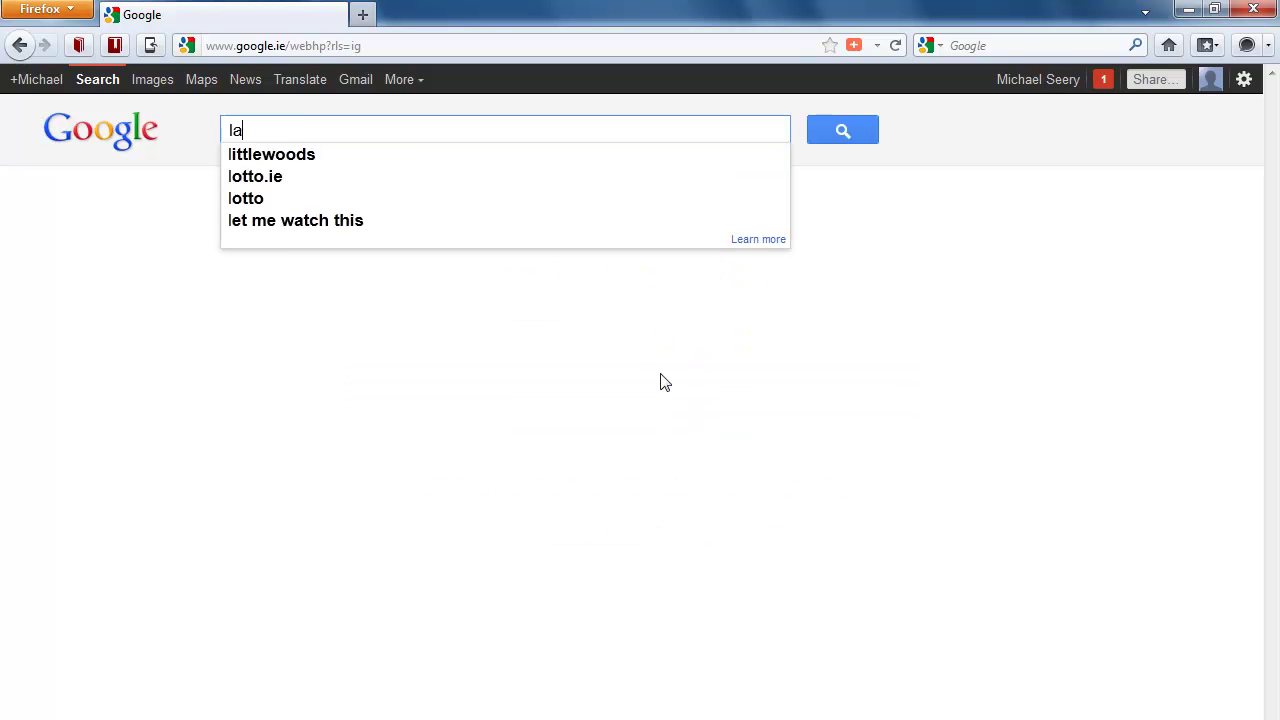
{"action": "type", "text": "me en"}
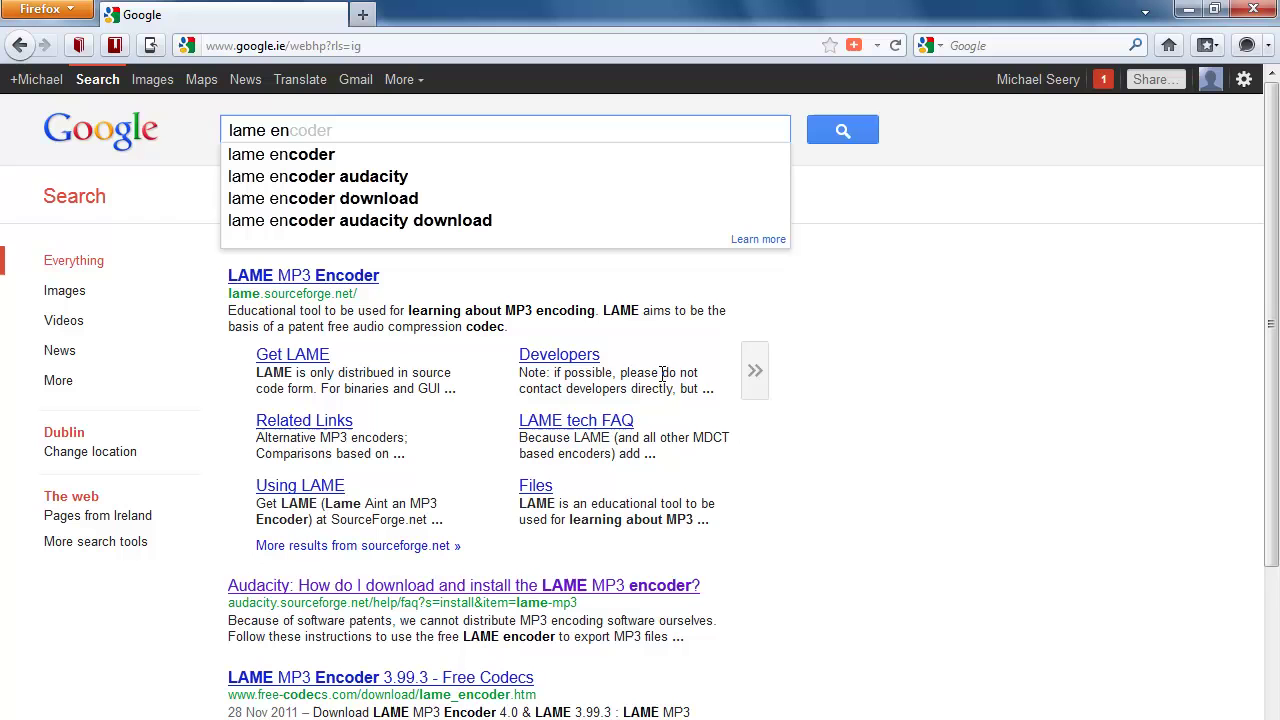
{"action": "type", "text": "coder"}
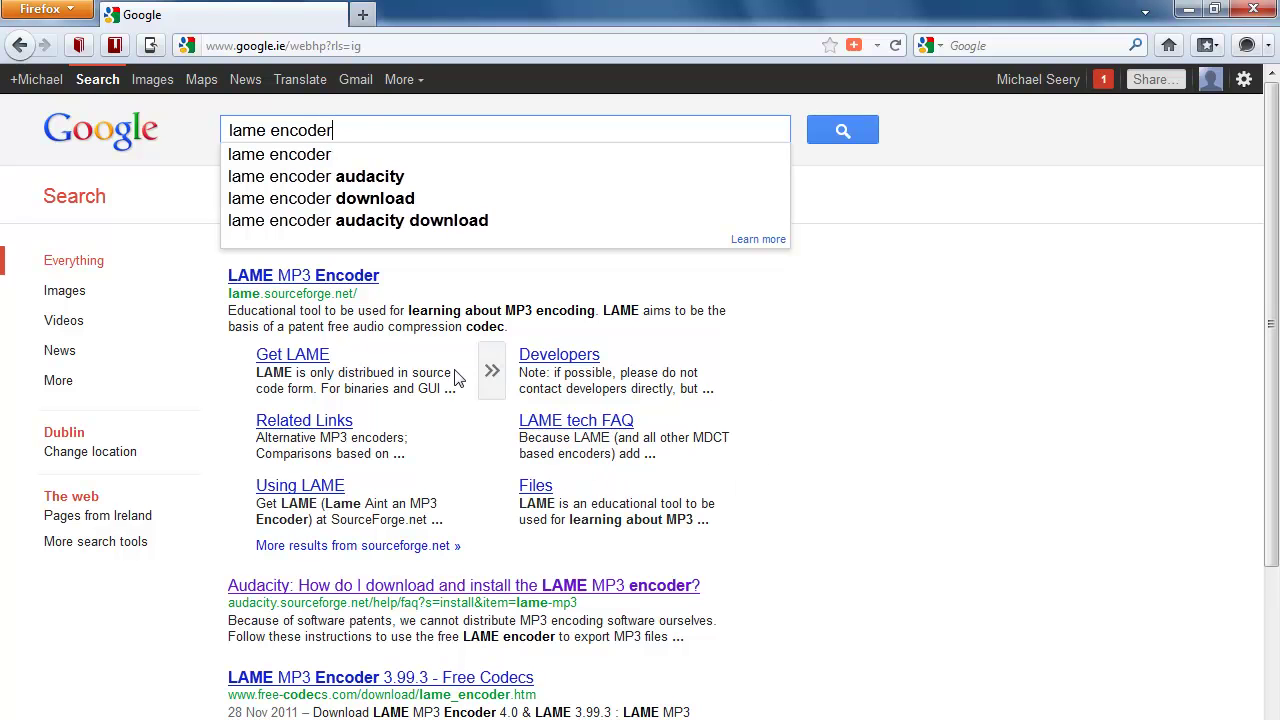
{"action": "left_click", "coordinate": [360, 276]}
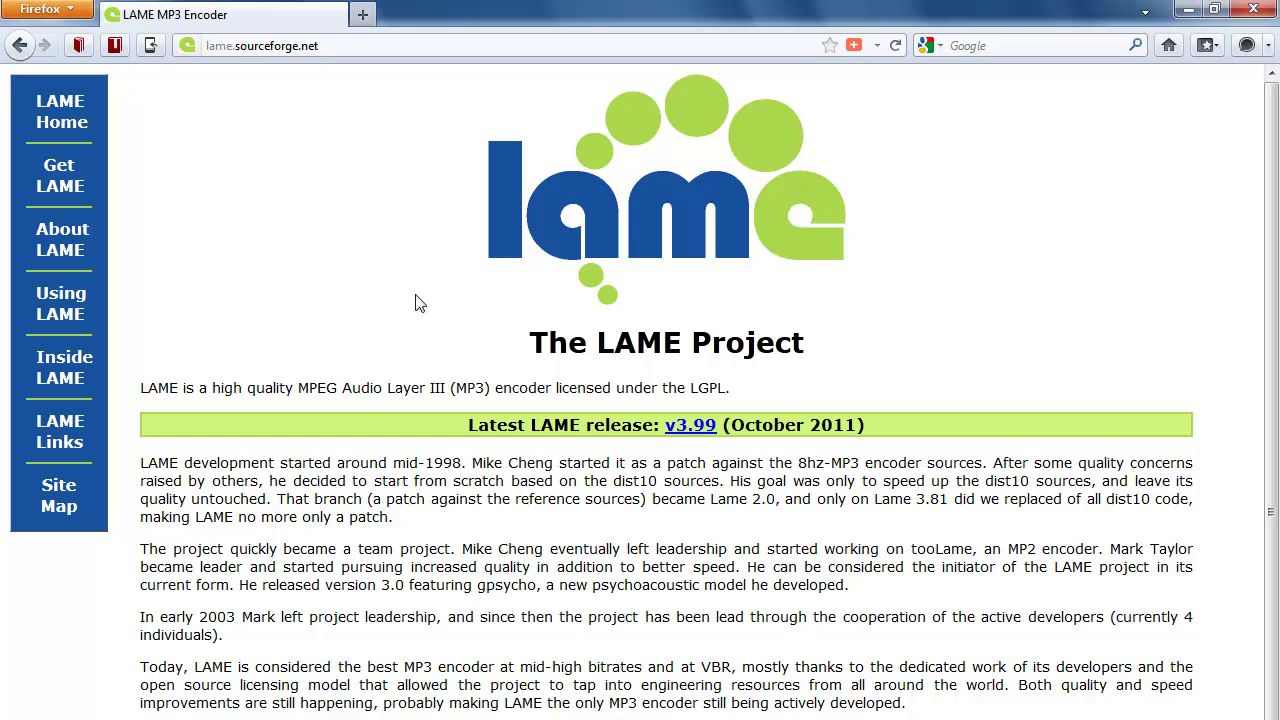
Step: Download and save the LAME 3.99.3 source archive lame-3.99.3.tar.gz from SourceForge
{"action": "left_click", "coordinate": [54, 200]}
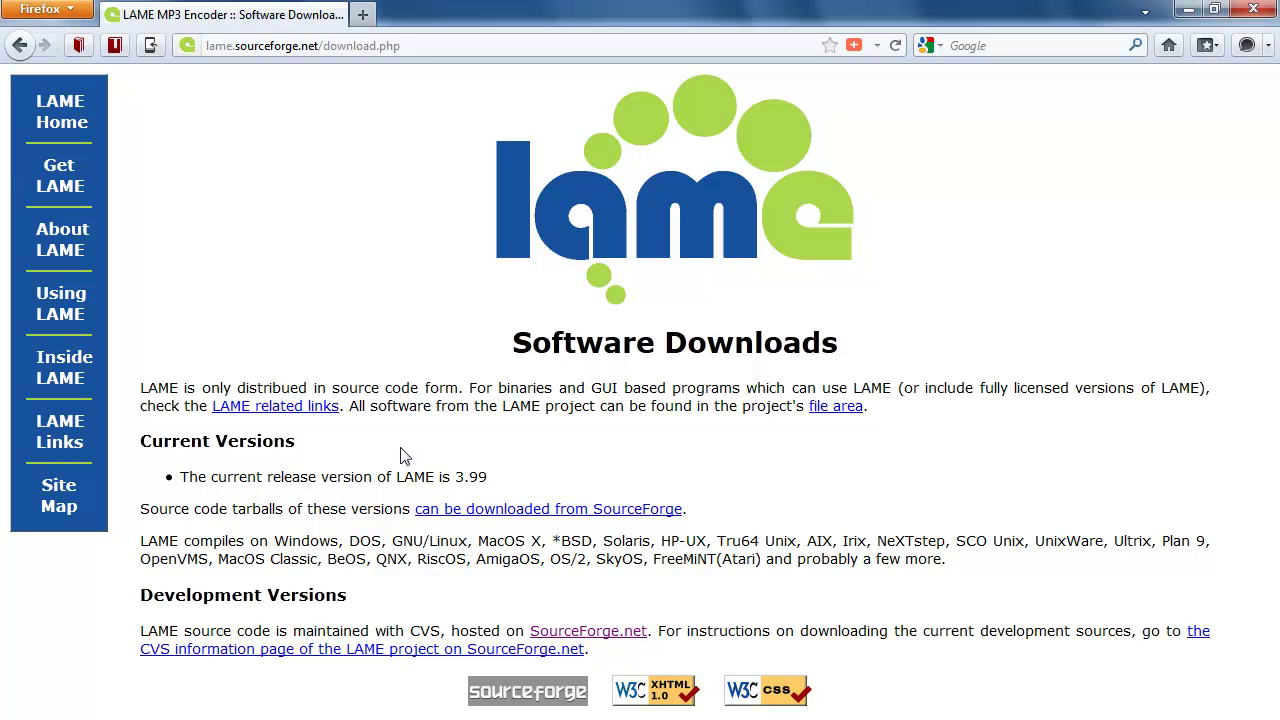
{"action": "left_click", "coordinate": [834, 409]}
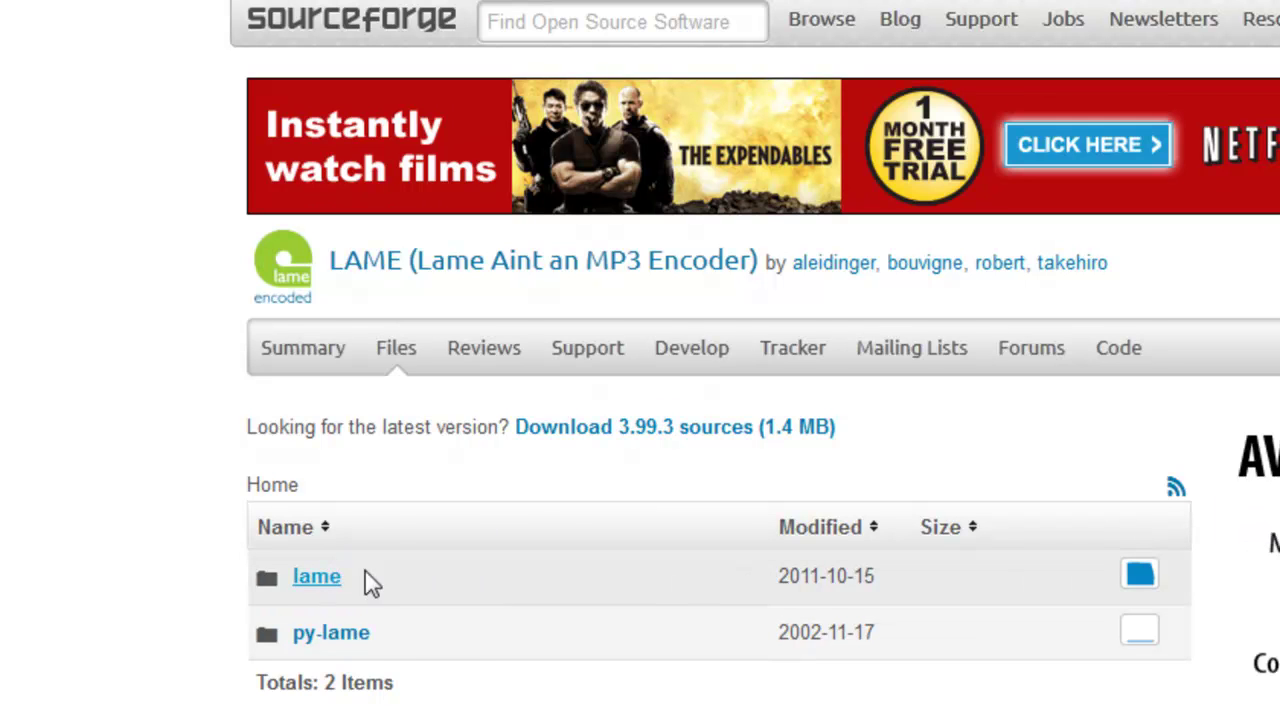
{"action": "left_click", "coordinate": [573, 446]}
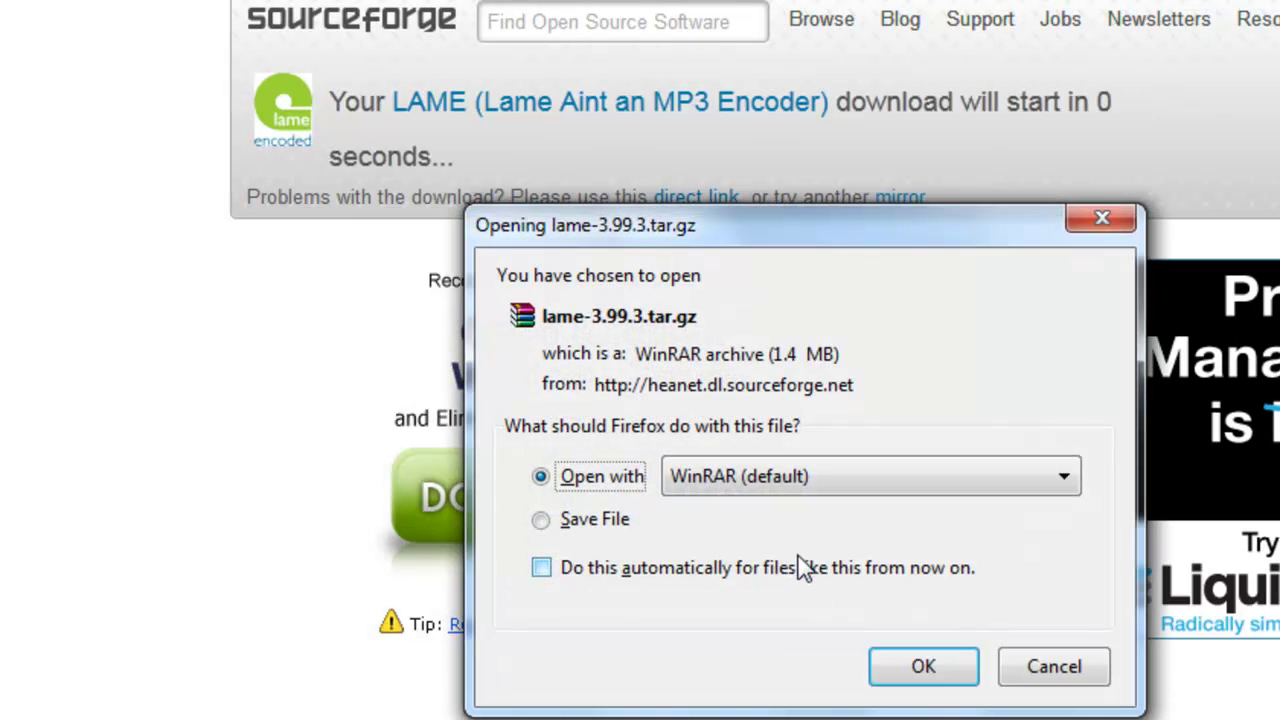
{"action": "left_click", "coordinate": [572, 519]}
{"action": "left_click", "coordinate": [920, 678]}
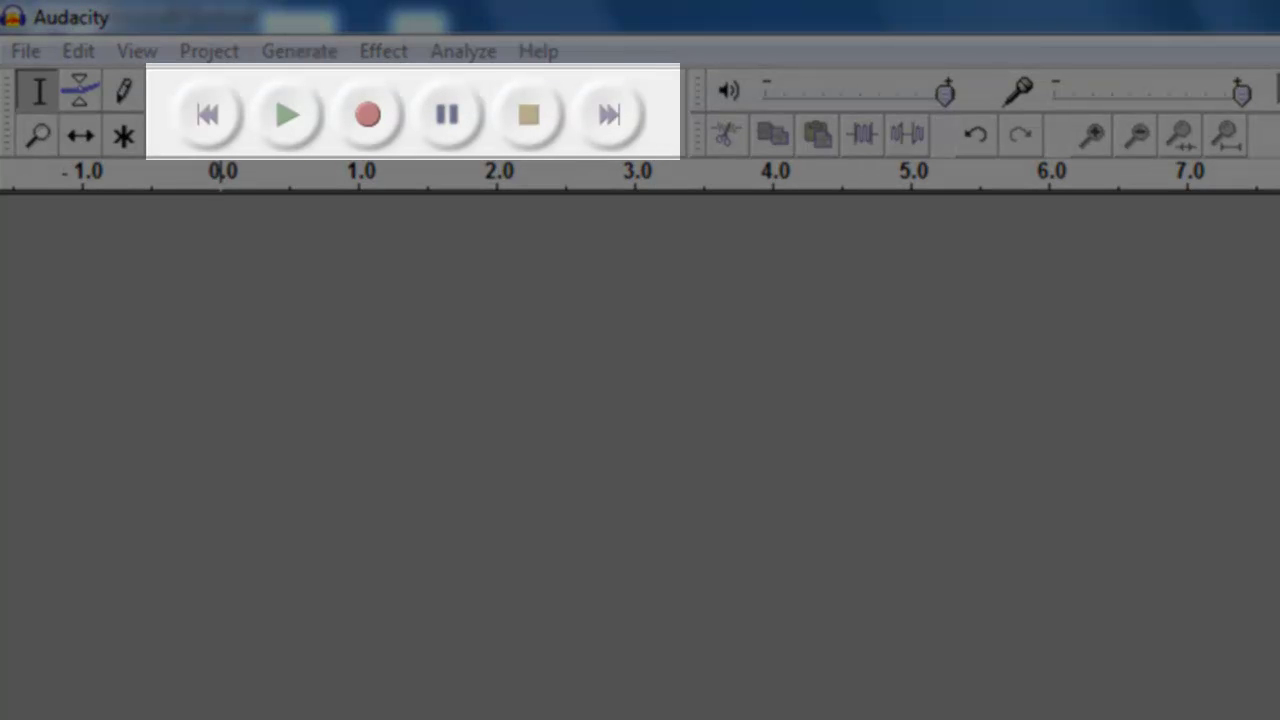
Step: Open Audacity's Edit menu to reach Preferences
{"action": "left_click", "coordinate": [88, 47]}
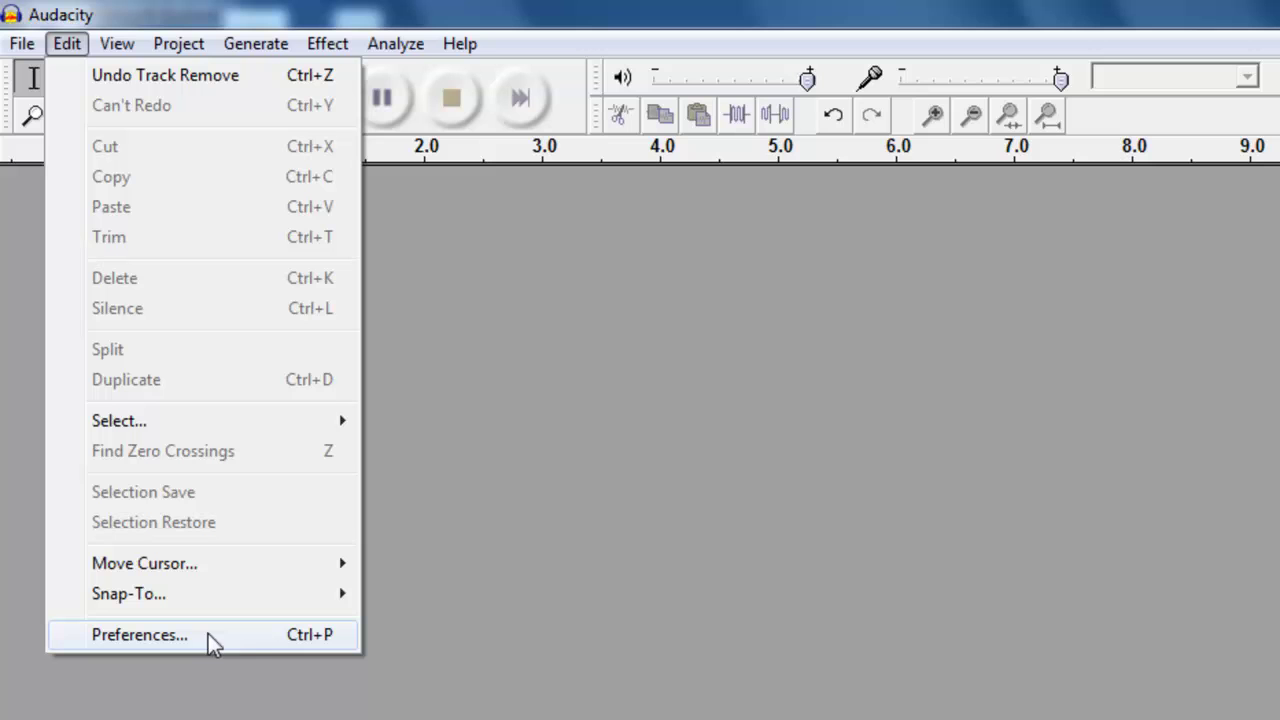
Step: Set Audio I/O to speakers for playback, microphone for recording, and 1 (Mono) channel
{"action": "left_click", "coordinate": [267, 642]}
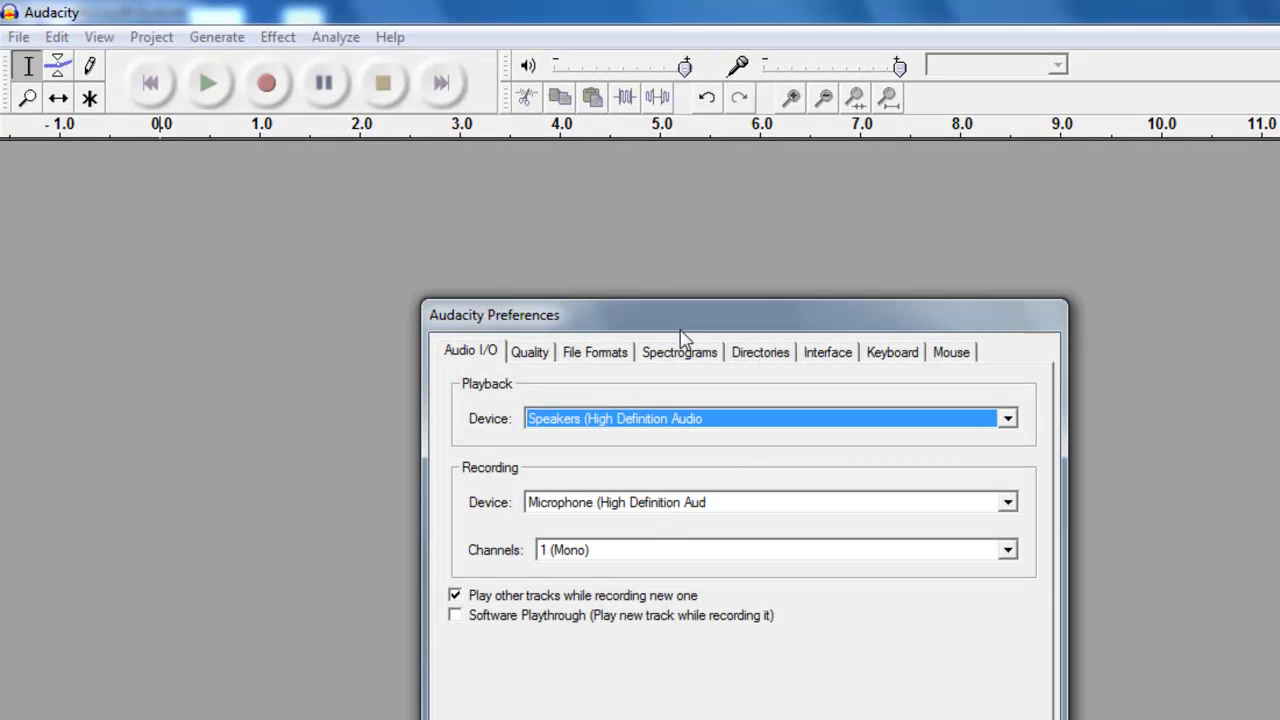
{"action": "left_click_drag", "start_coordinate": [679, 318], "coordinate": [346, 166]}
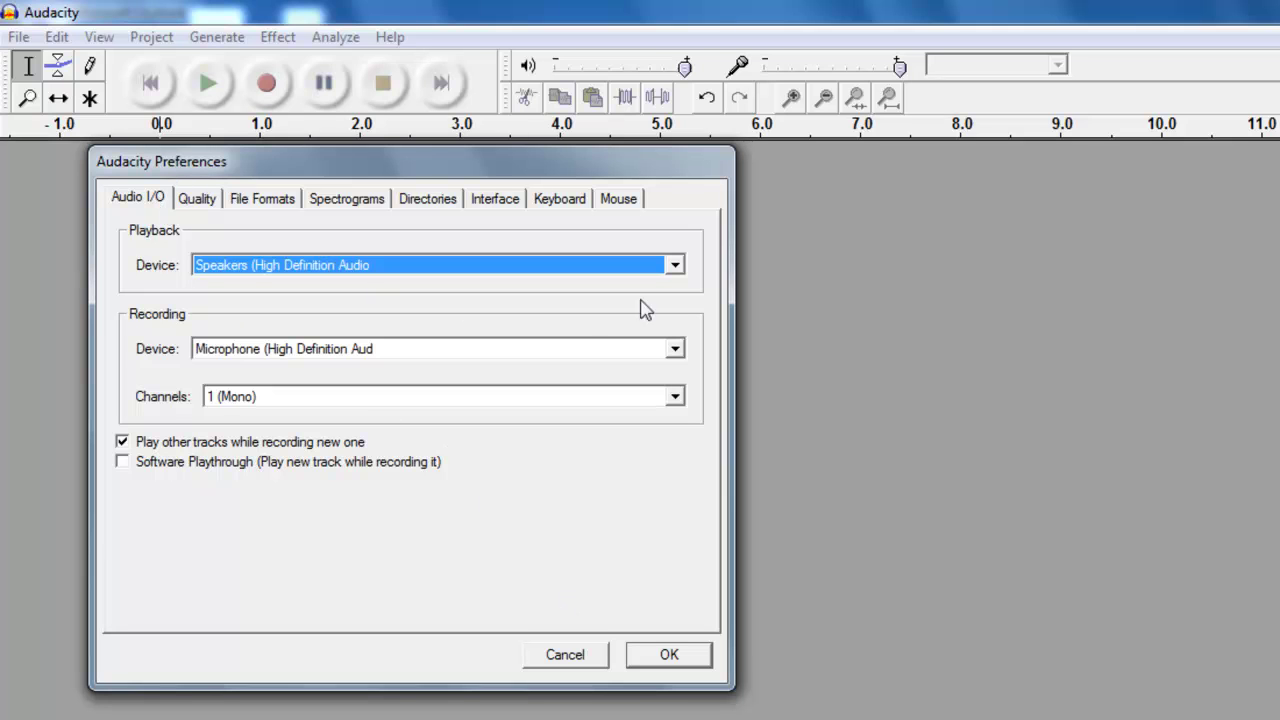
{"action": "left_click", "coordinate": [675, 266]}
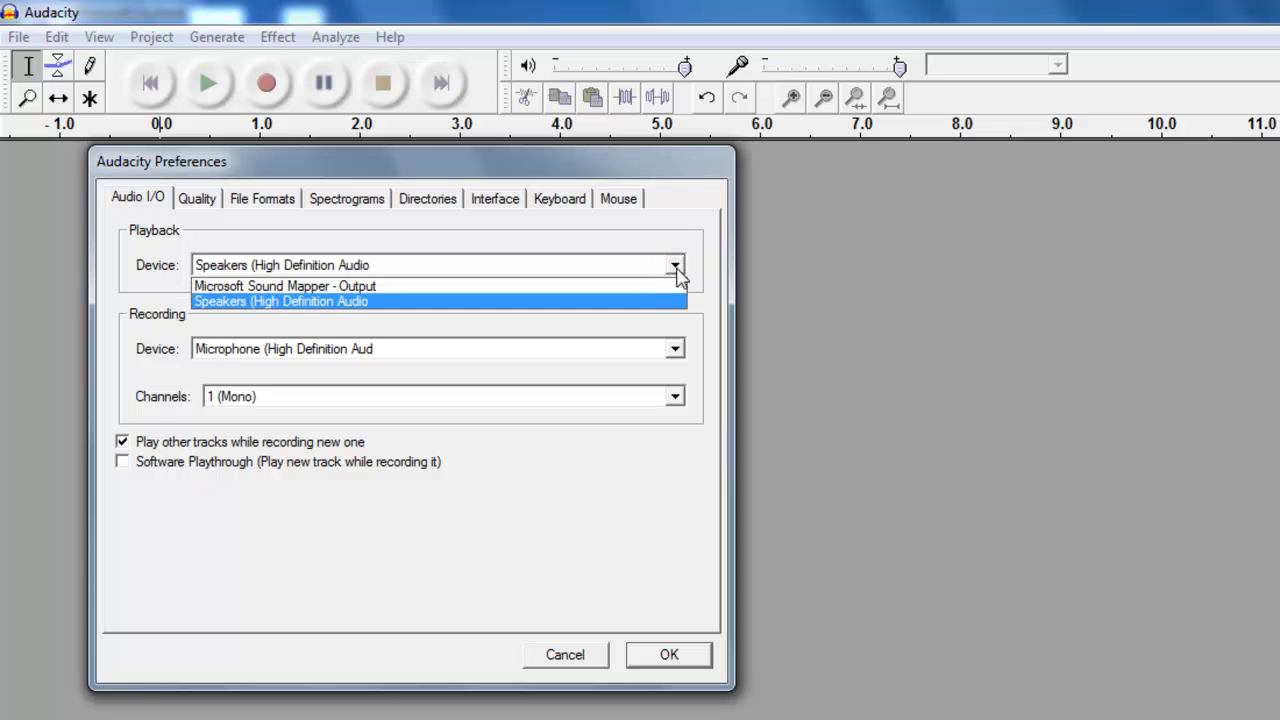
{"action": "left_click", "coordinate": [654, 301]}
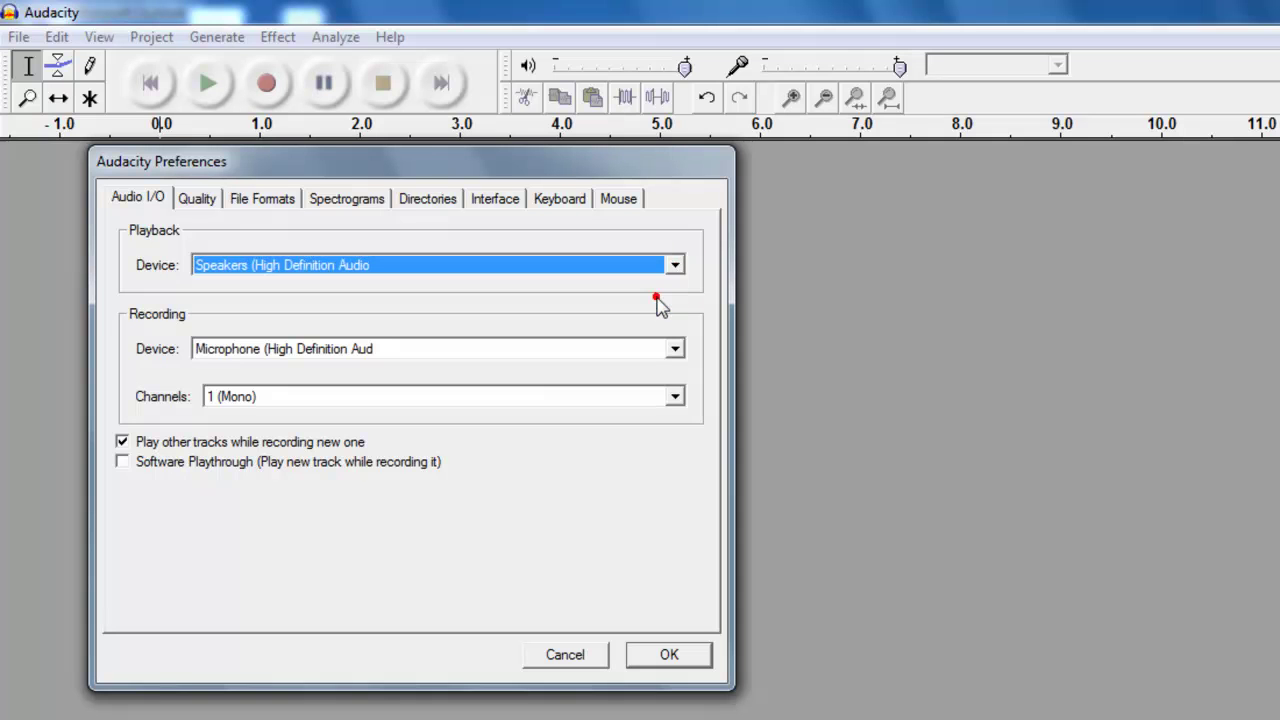
{"action": "left_click", "coordinate": [676, 349]}
{"action": "left_click", "coordinate": [650, 384]}
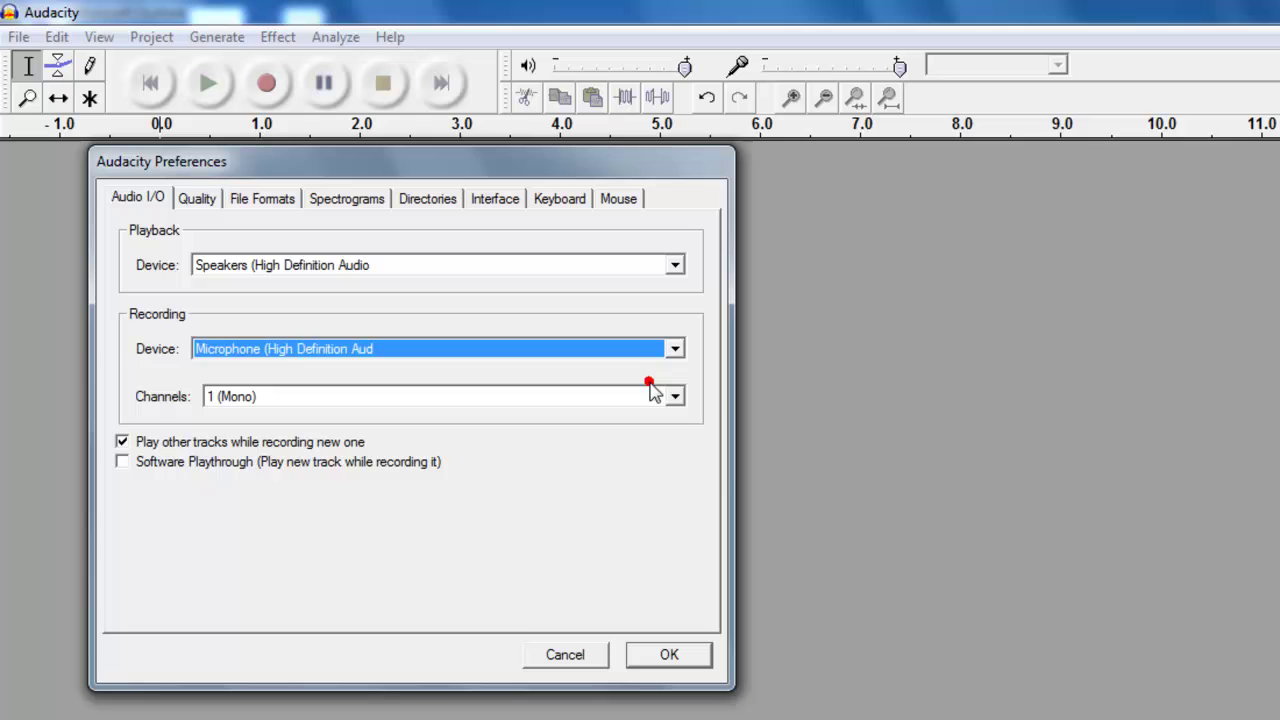
{"action": "left_click", "coordinate": [676, 397]}
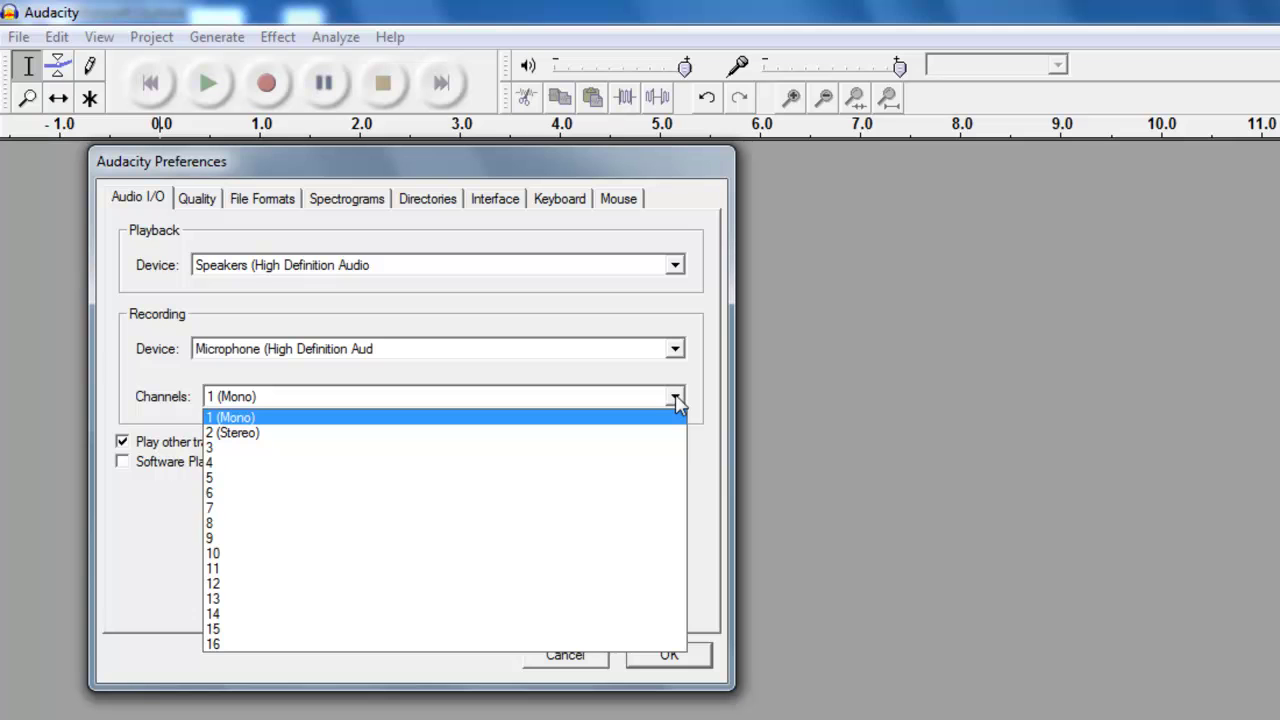
{"action": "left_click", "coordinate": [677, 400]}
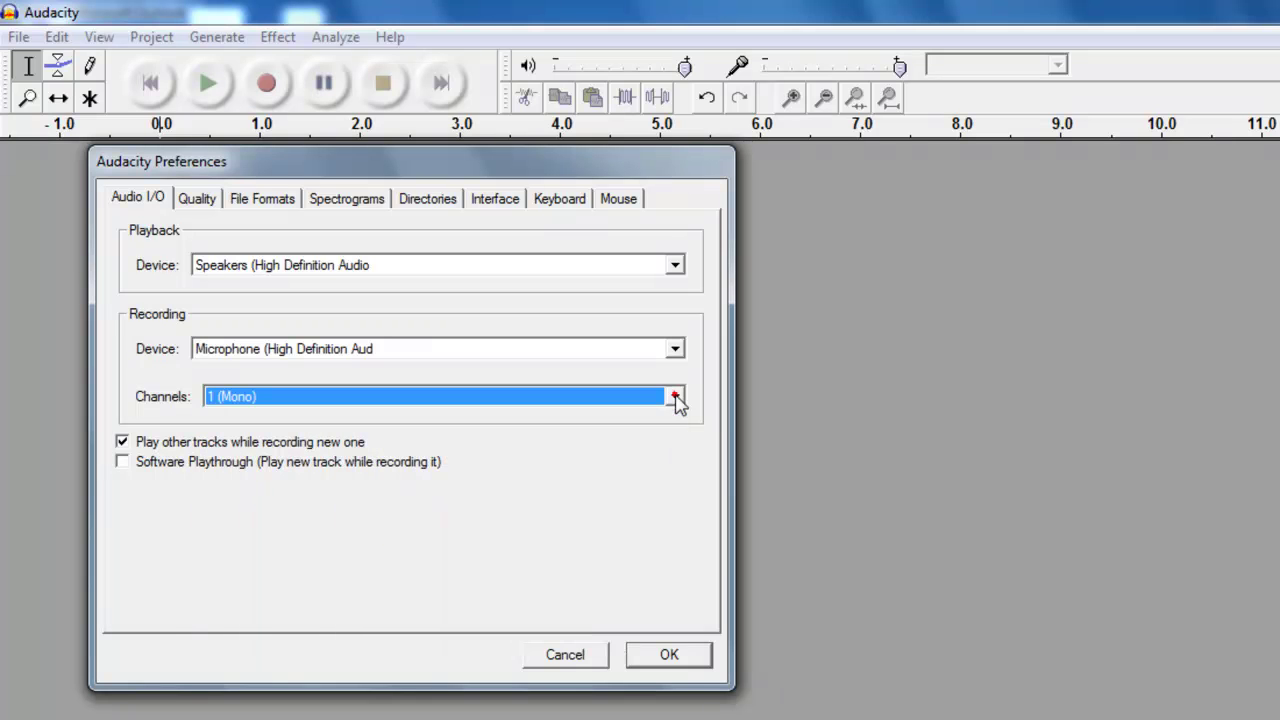
{"action": "left_click", "coordinate": [700, 655]}
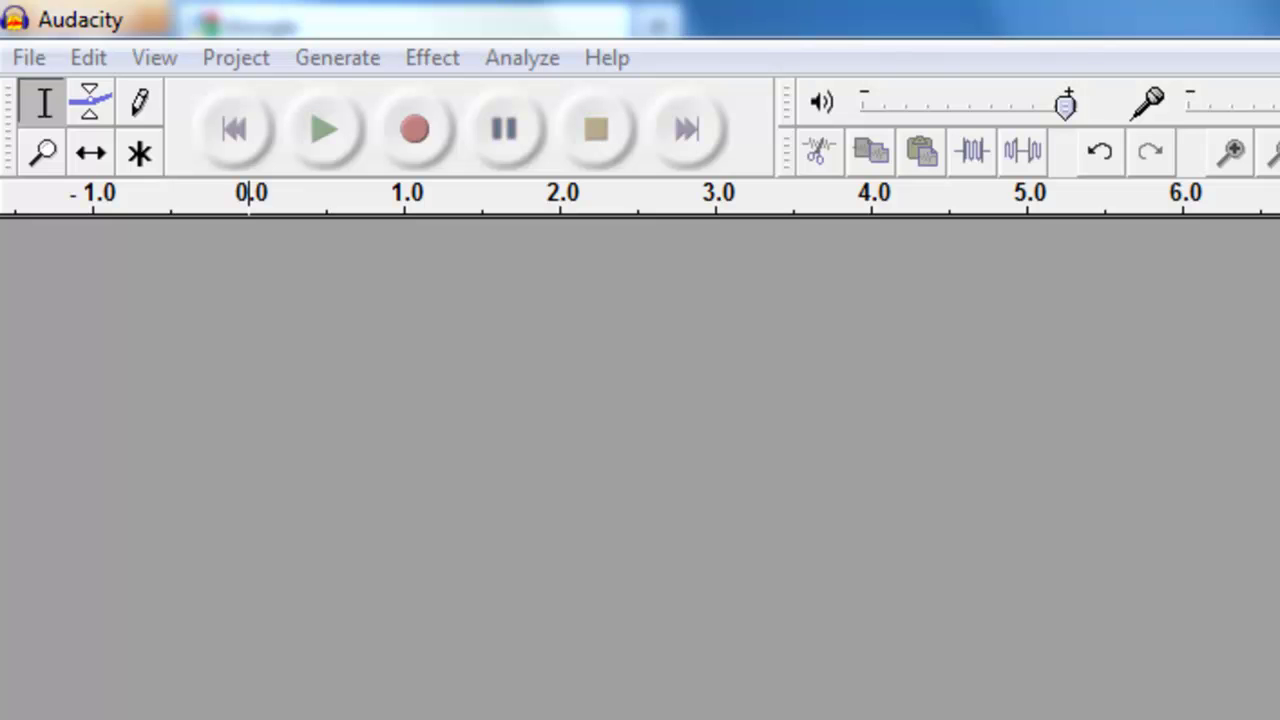
Step: Record about 14 seconds of speech into a new mono track
{"action": "left_click", "coordinate": [416, 131]}
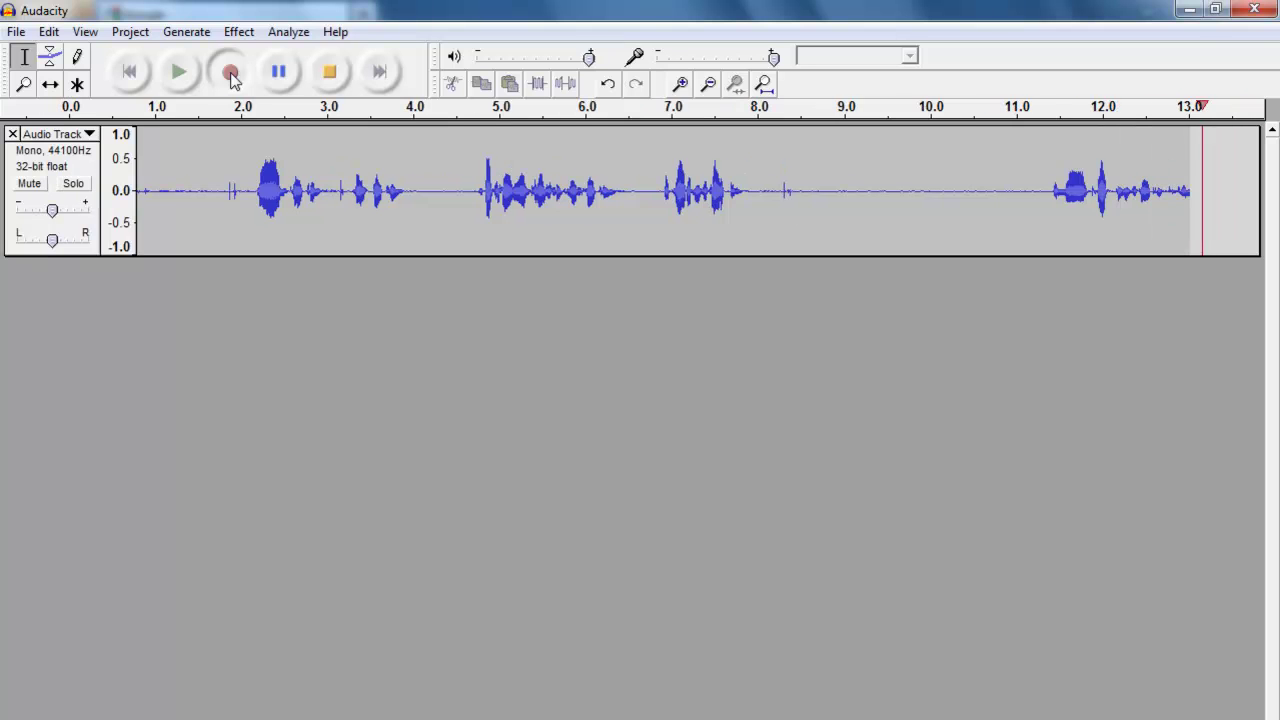
{"action": "left_click", "coordinate": [330, 76]}
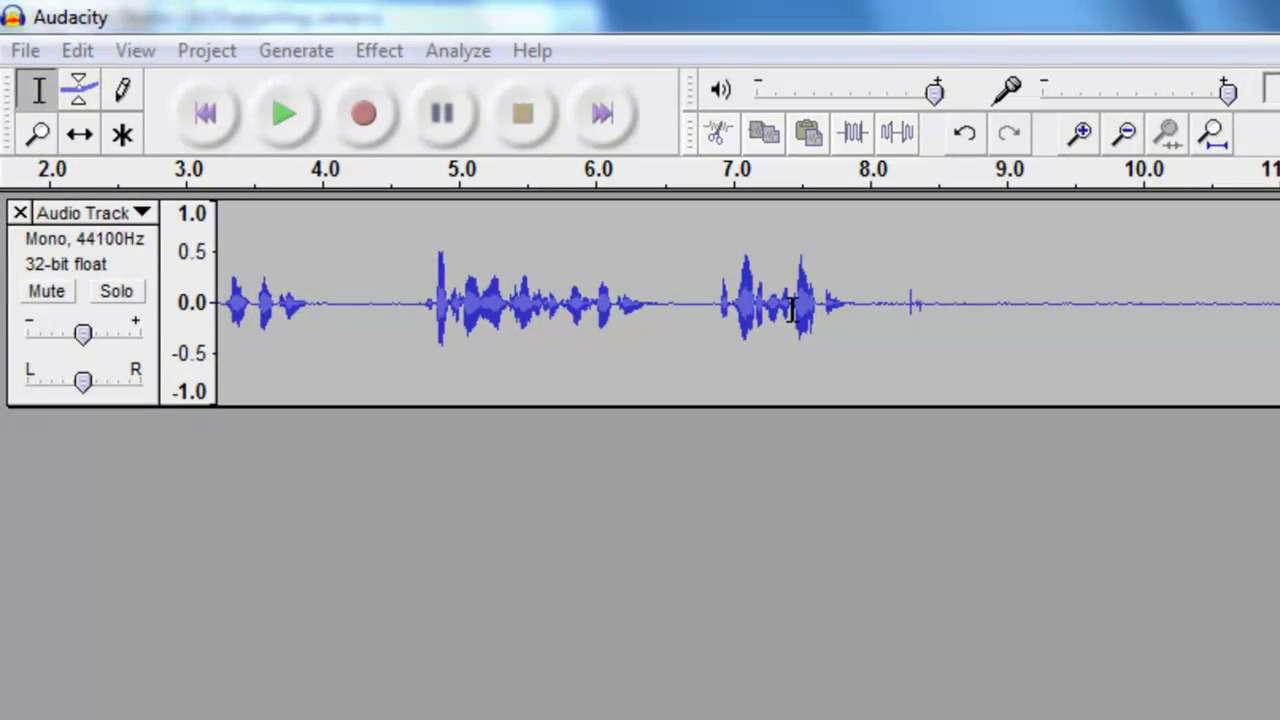
Step: Preview the stretch near 7.4–8.3 s and cut it via Edit > Cut
{"action": "left_click_drag", "start_coordinate": [792, 311], "coordinate": [921, 316]}
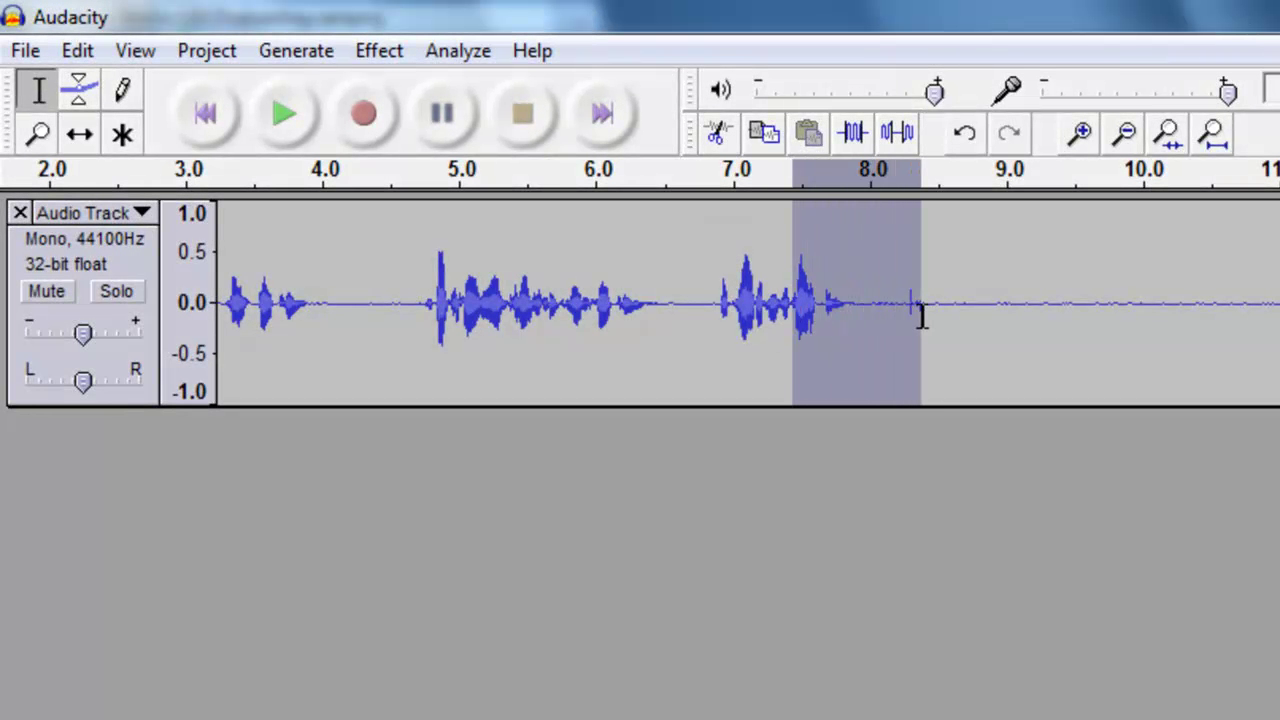
{"action": "left_click", "coordinate": [288, 114]}
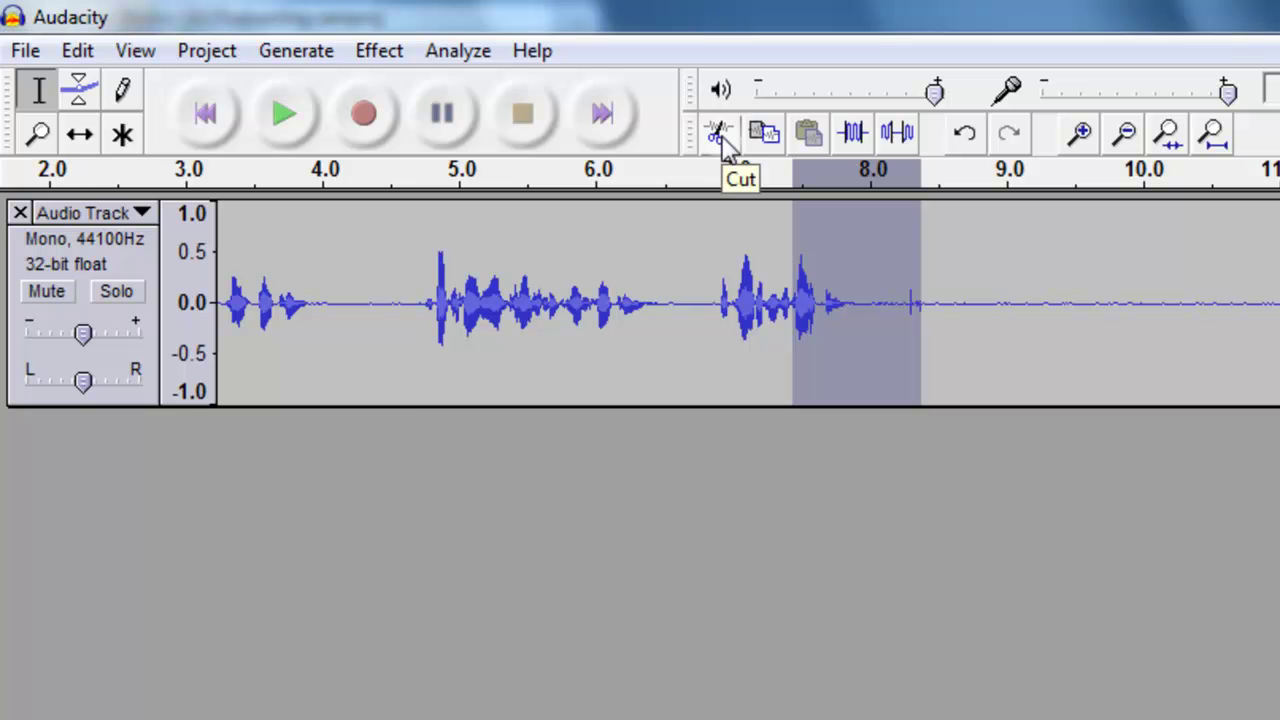
{"action": "left_click", "coordinate": [72, 50]}
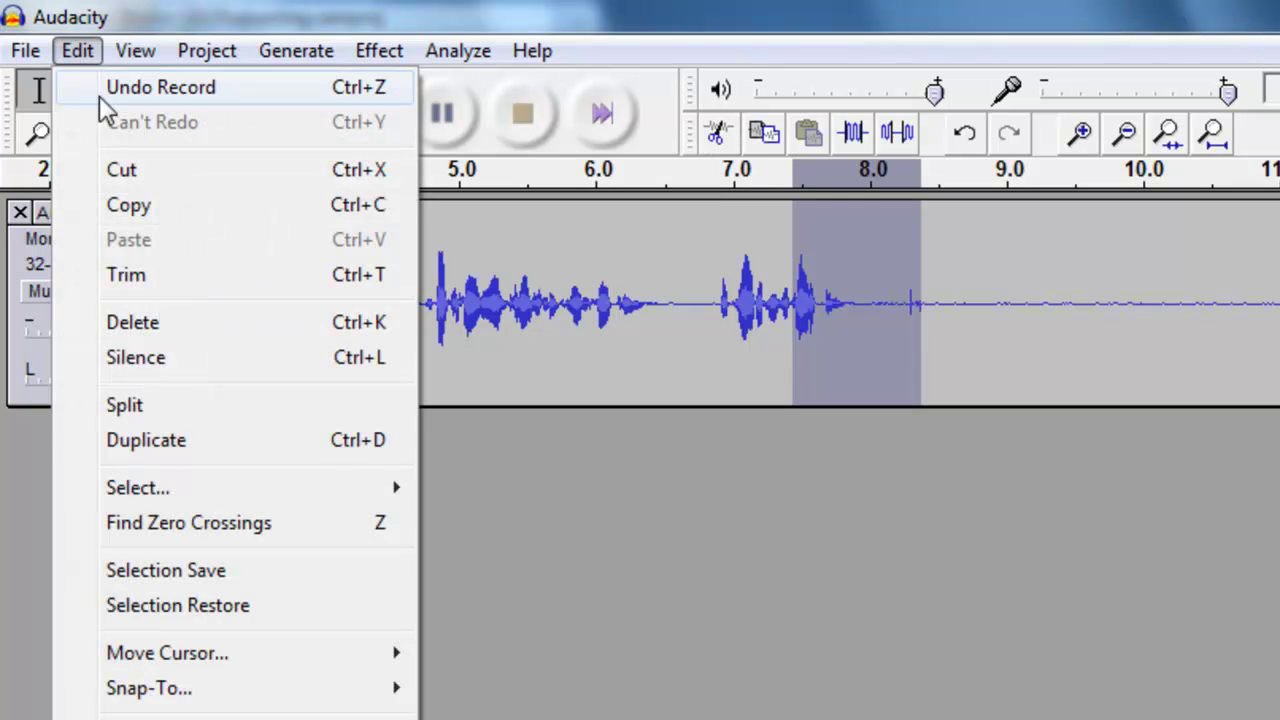
{"action": "left_click", "coordinate": [112, 172]}
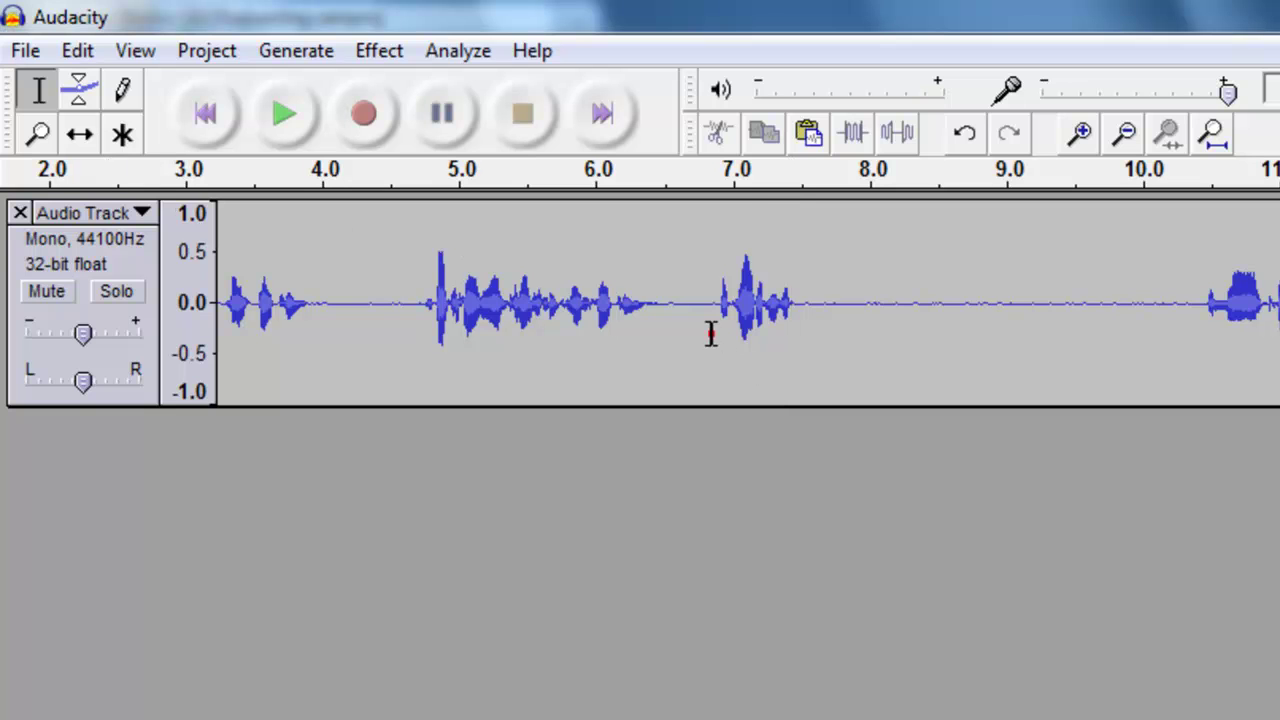
Step: Cut the long pause from 7.5 to 10.2 s with the toolbar Cut button
{"action": "left_click_drag", "start_coordinate": [711, 334], "coordinate": [817, 345]}
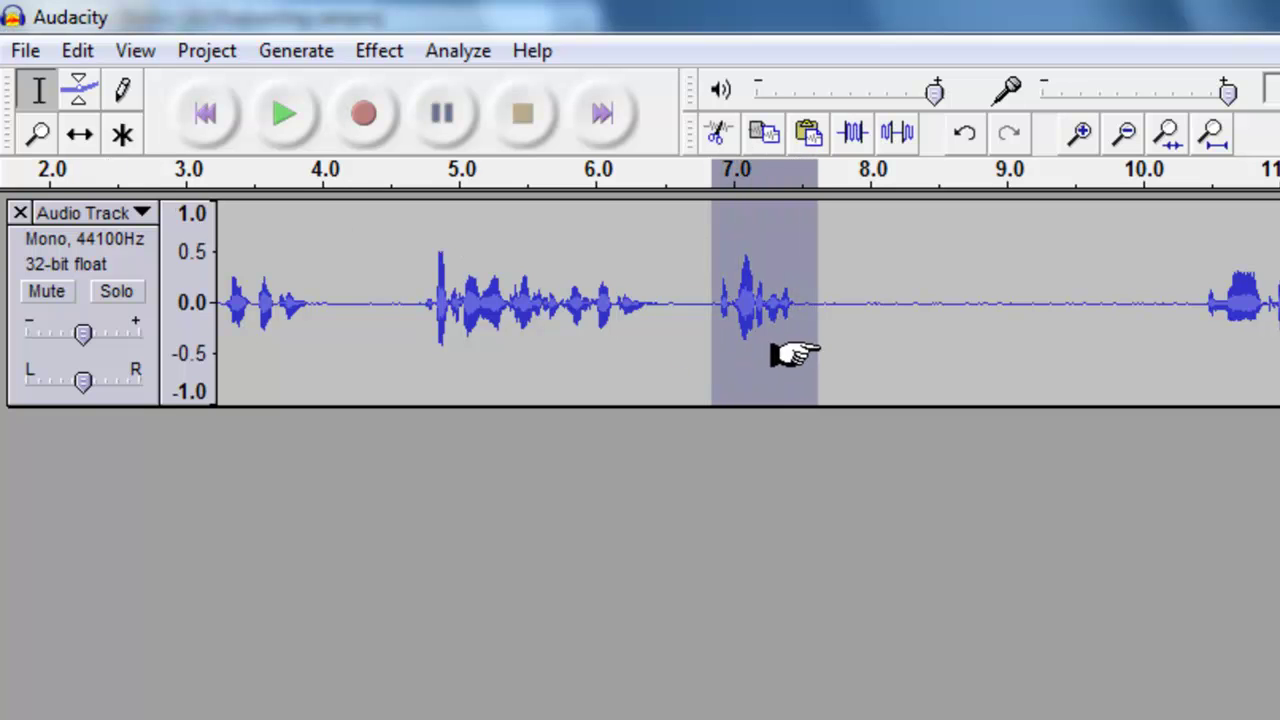
{"action": "left_click", "coordinate": [285, 116]}
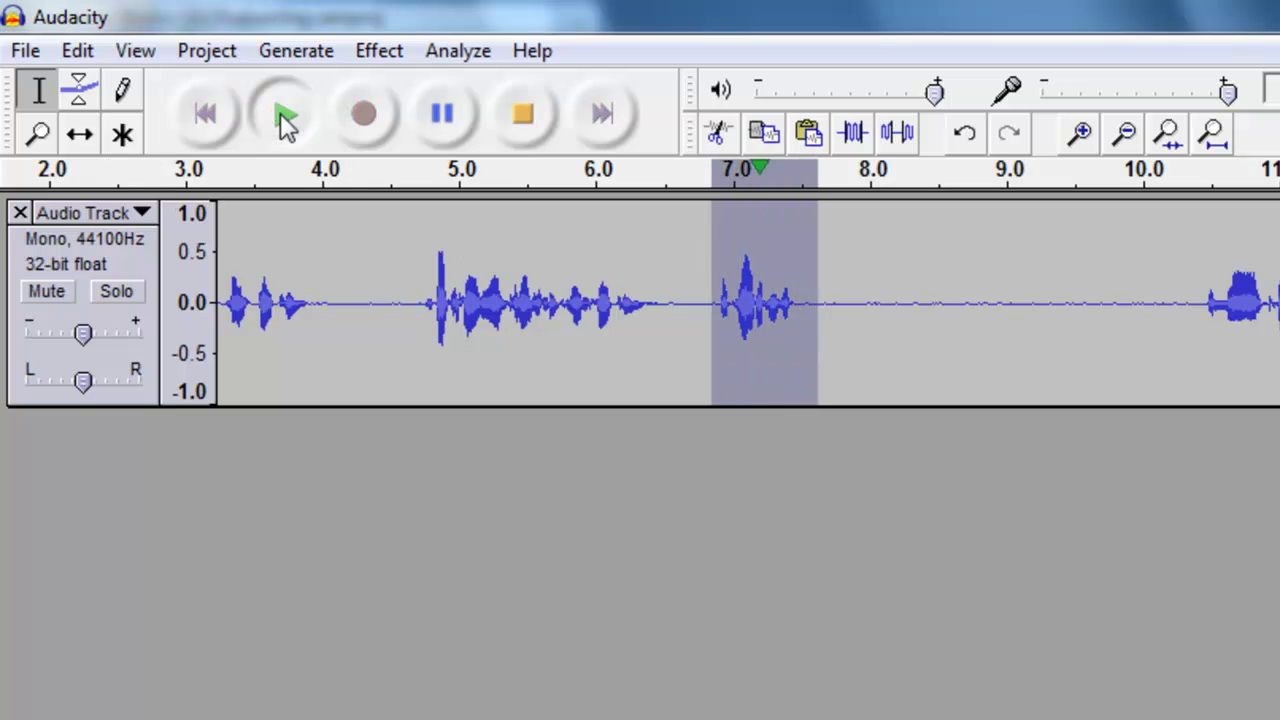
{"action": "left_click", "coordinate": [808, 328]}
{"action": "left_click_drag", "start_coordinate": [800, 323], "coordinate": [1206, 363]}
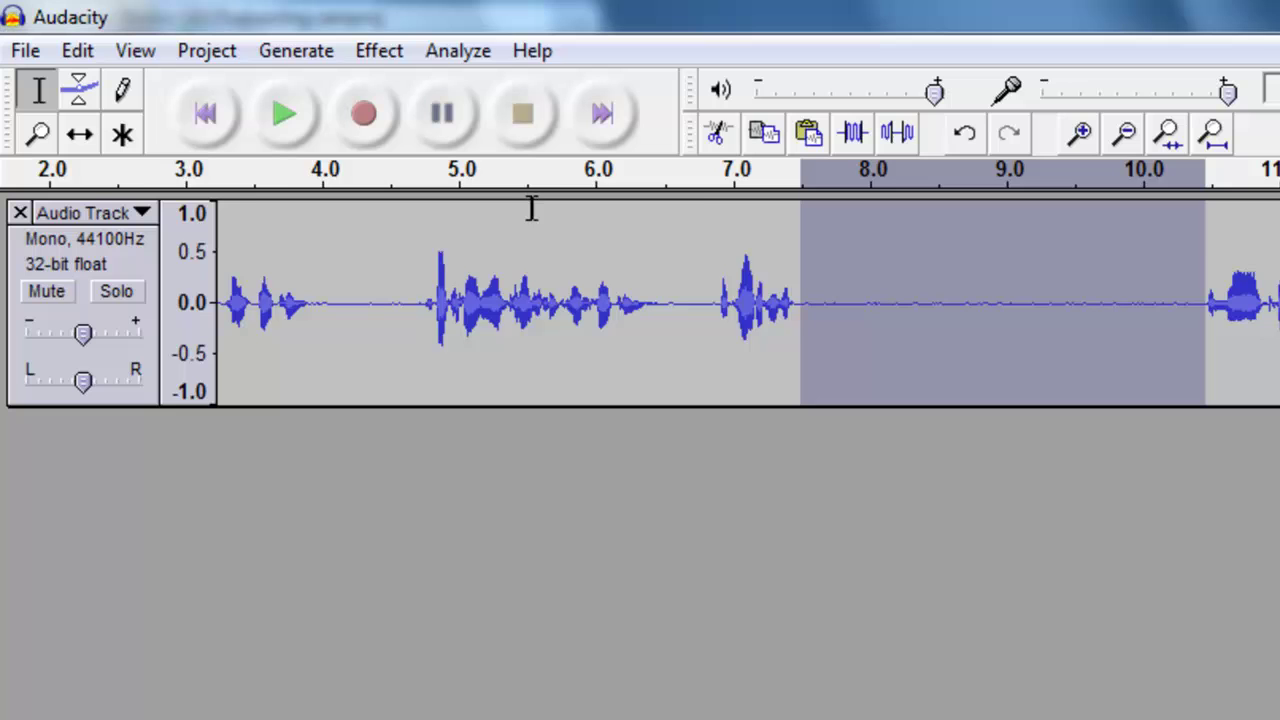
{"action": "left_click", "coordinate": [714, 136]}
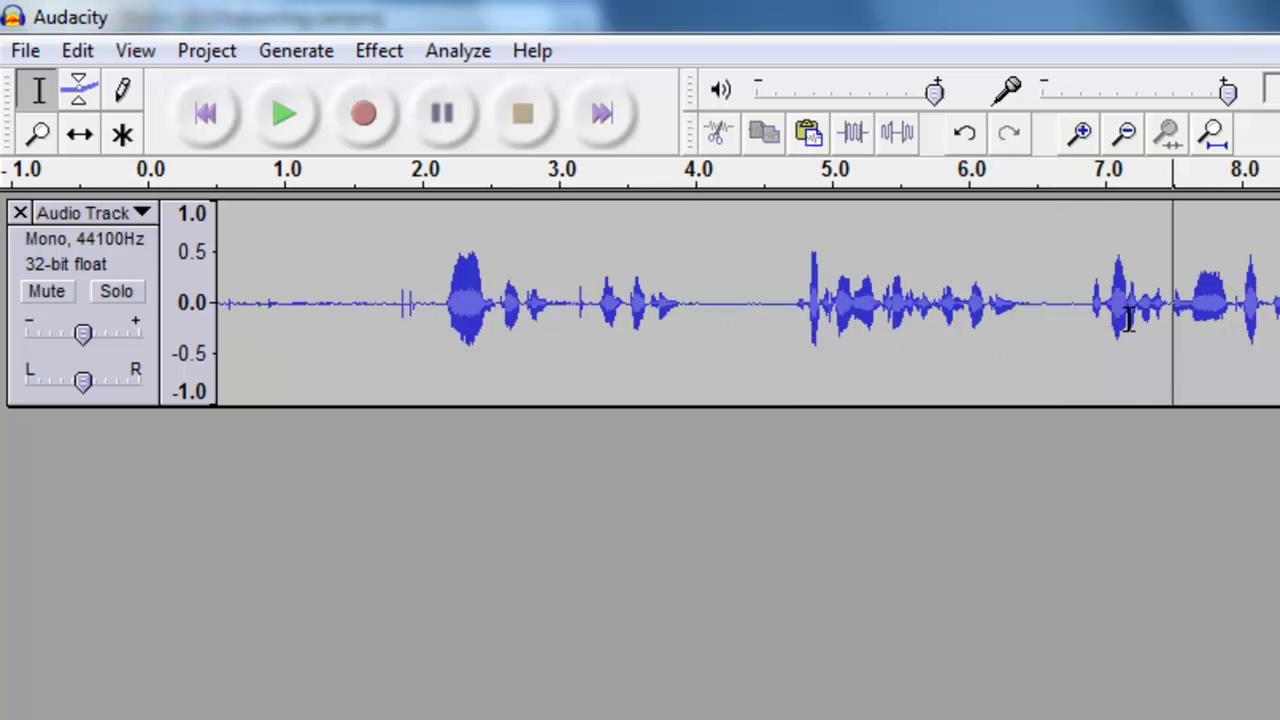
Step: Listen to the 7.2–7.8 s join, keep the cut, and place the cursor at 4.5 s
{"action": "left_click_drag", "start_coordinate": [1134, 320], "coordinate": [1213, 320]}
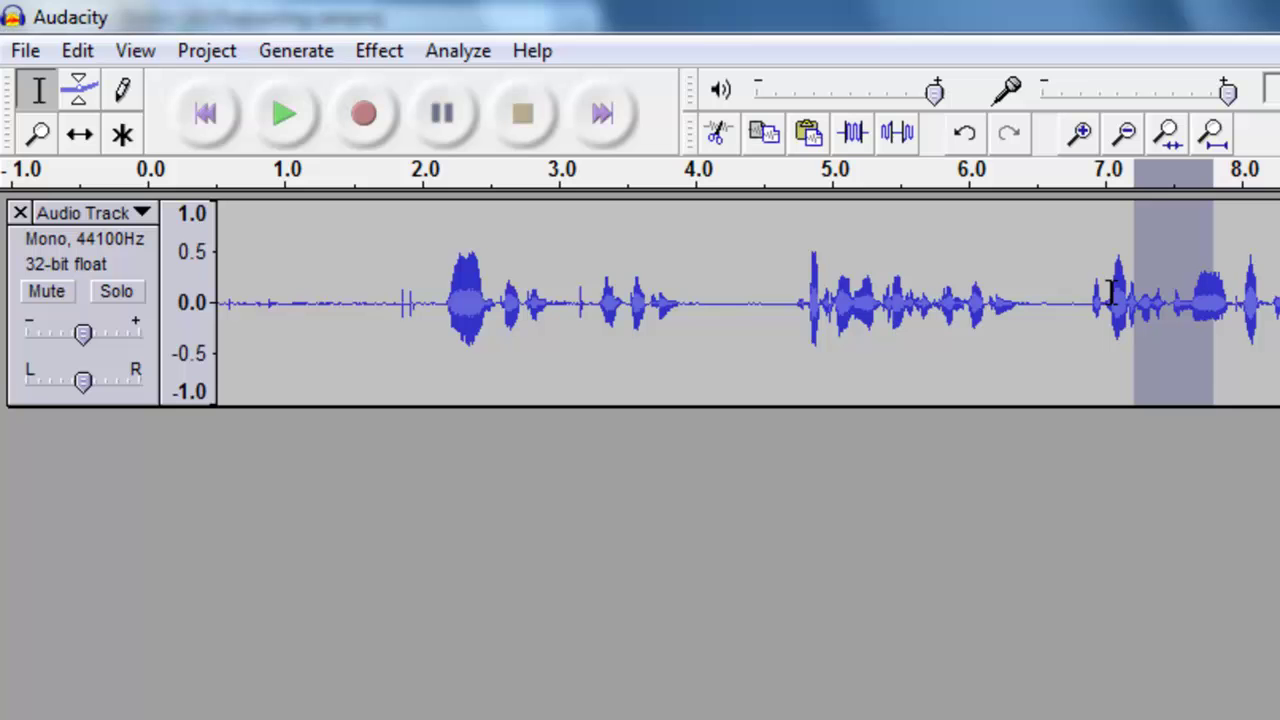
{"action": "left_click", "coordinate": [297, 113]}
{"action": "left_click", "coordinate": [78, 50]}
{"action": "mouse_move", "coordinate": [135, 50]}
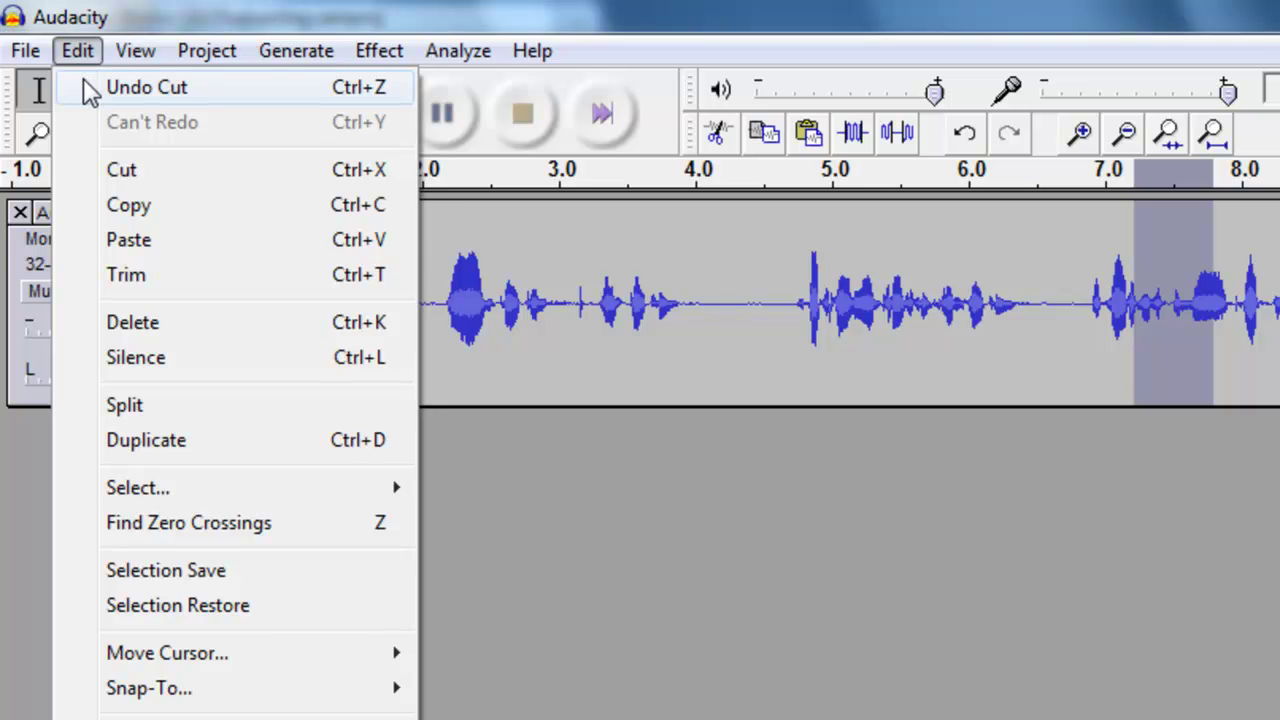
{"action": "left_click", "coordinate": [75, 49]}
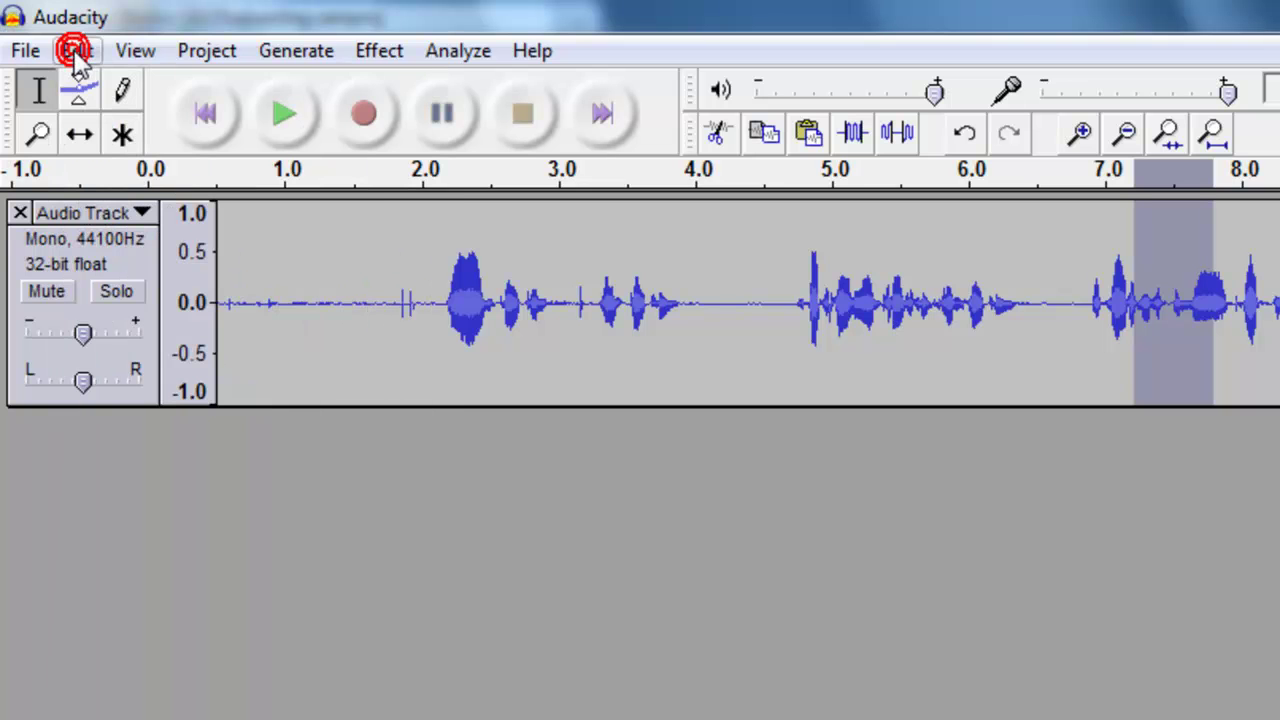
{"action": "left_click", "coordinate": [767, 320]}
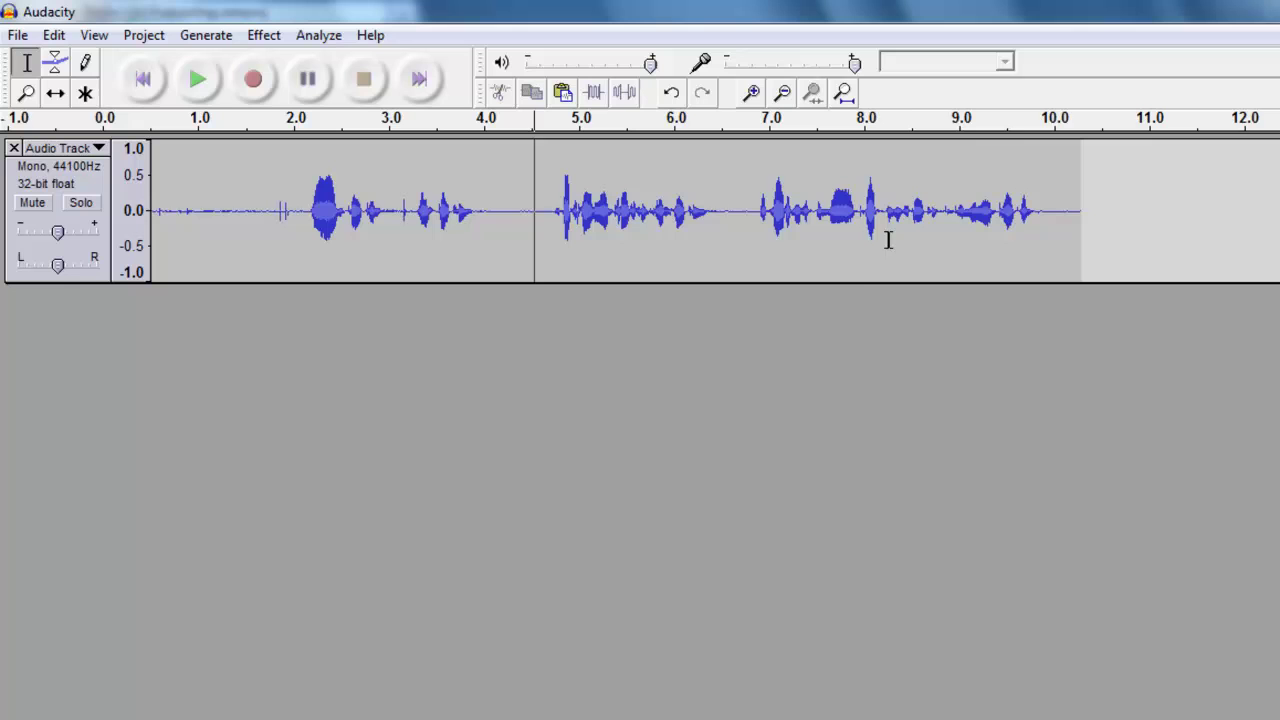
Step: Amplify the quiet speech from 8.2 to 9.9 s by 11.6 dB, then deselect
{"action": "left_click_drag", "start_coordinate": [886, 237], "coordinate": [1046, 246]}
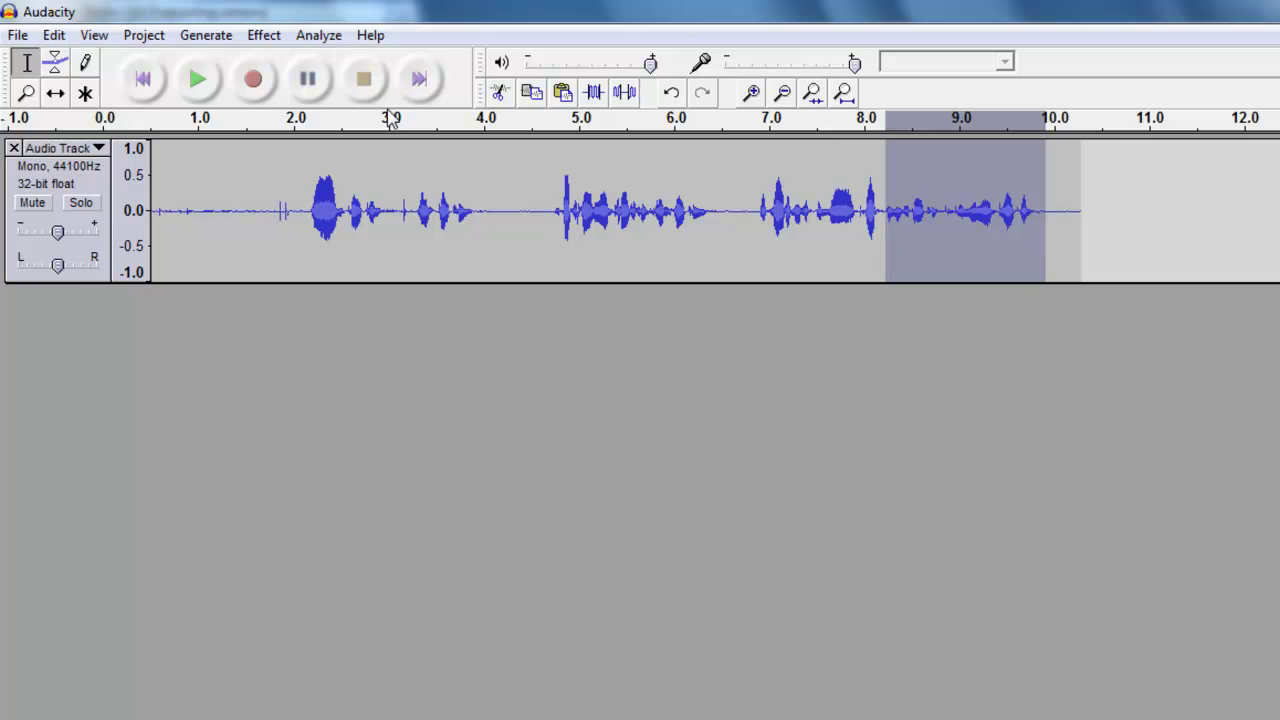
{"action": "left_click", "coordinate": [246, 36]}
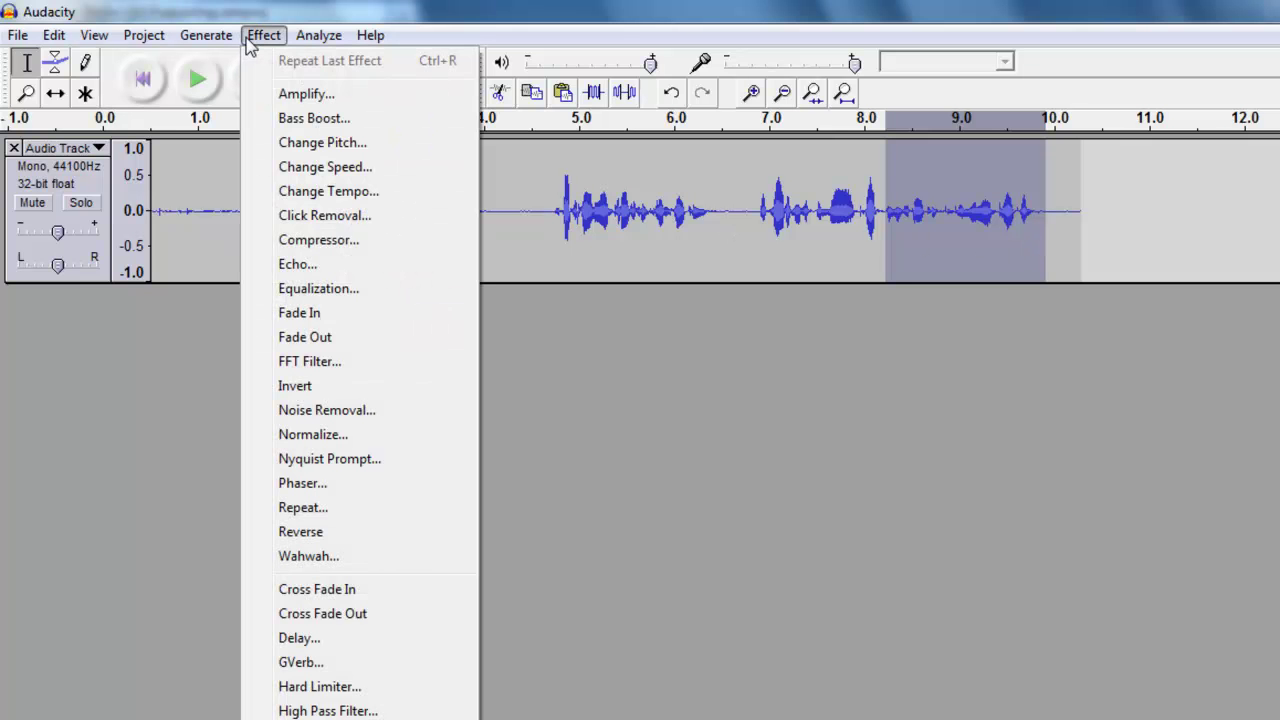
{"action": "left_click", "coordinate": [295, 93]}
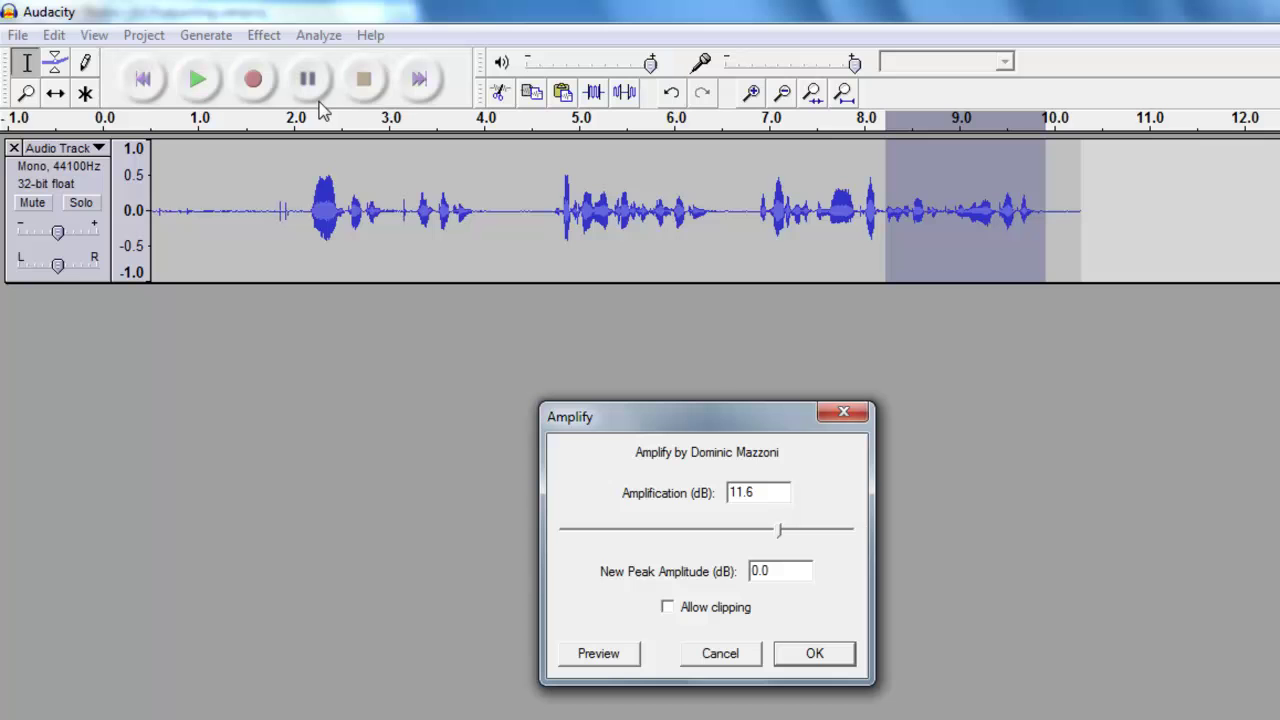
{"action": "left_click", "coordinate": [814, 655]}
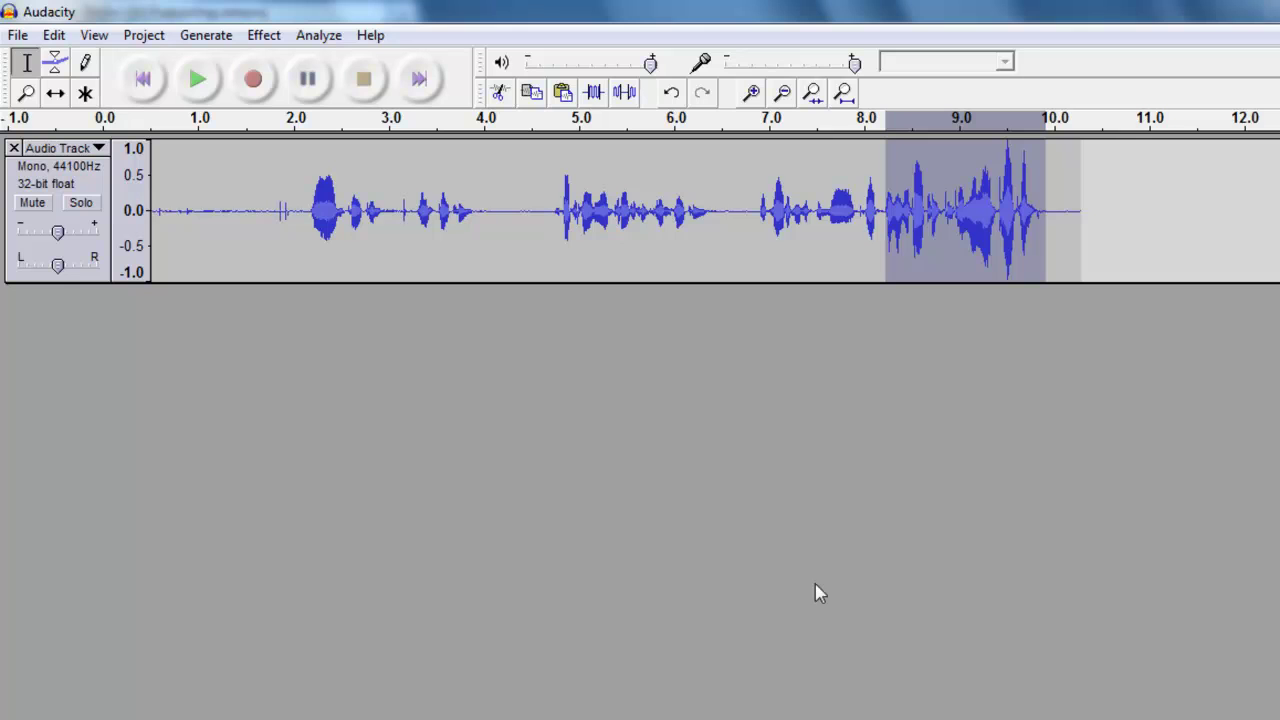
{"action": "left_click", "coordinate": [834, 241]}
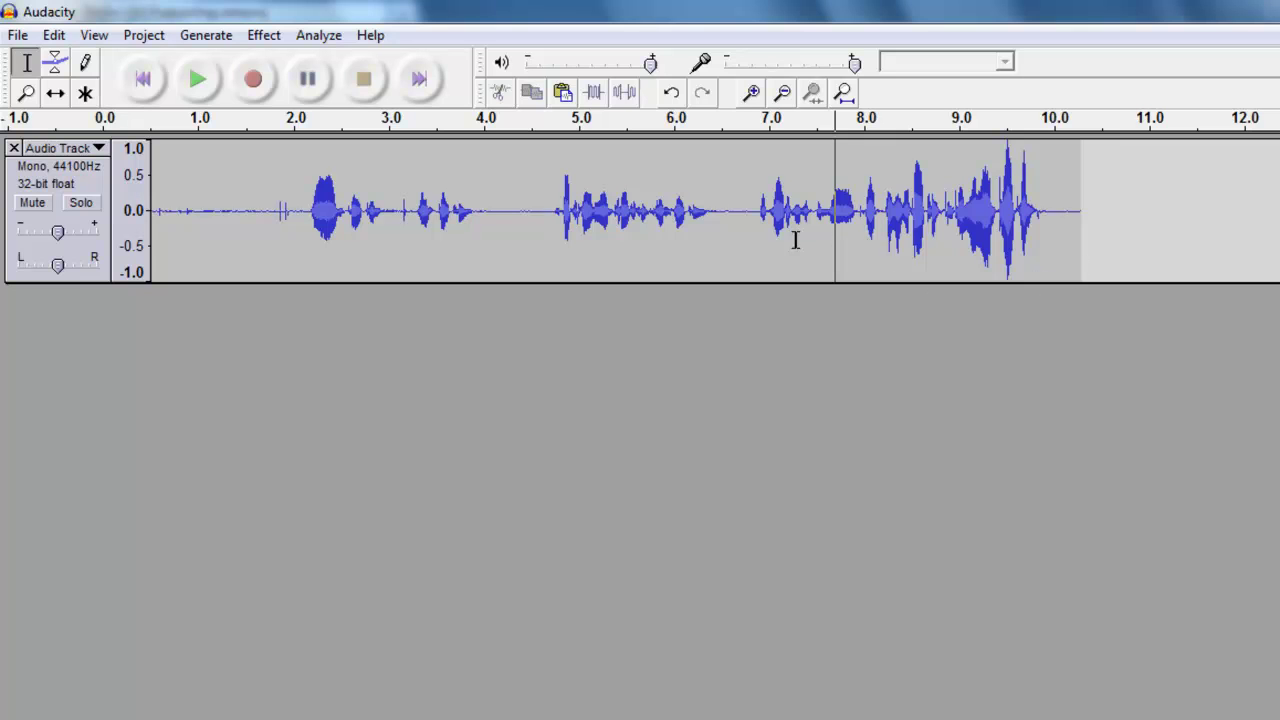
Step: Record the missing piece after the audio and cut it (10.9–13.6 s) from the new track
{"action": "left_click_drag", "start_coordinate": [727, 221], "coordinate": [740, 221]}
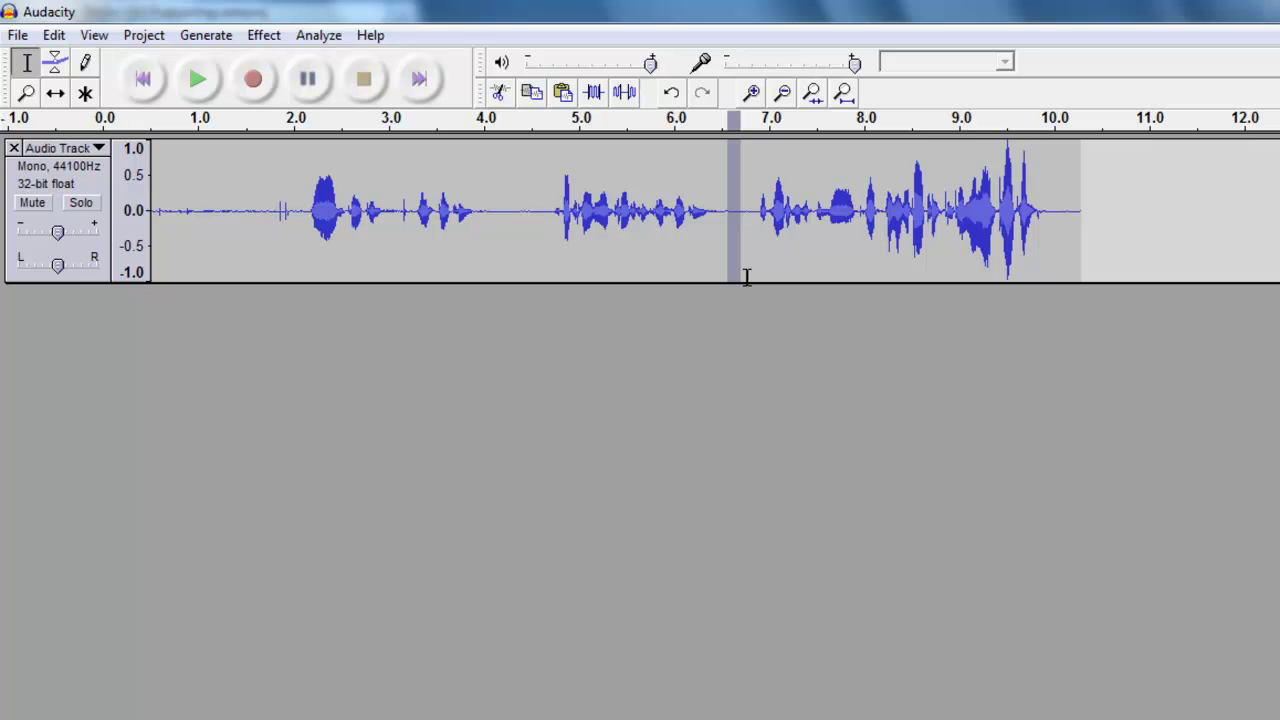
{"action": "left_click", "coordinate": [1082, 242]}
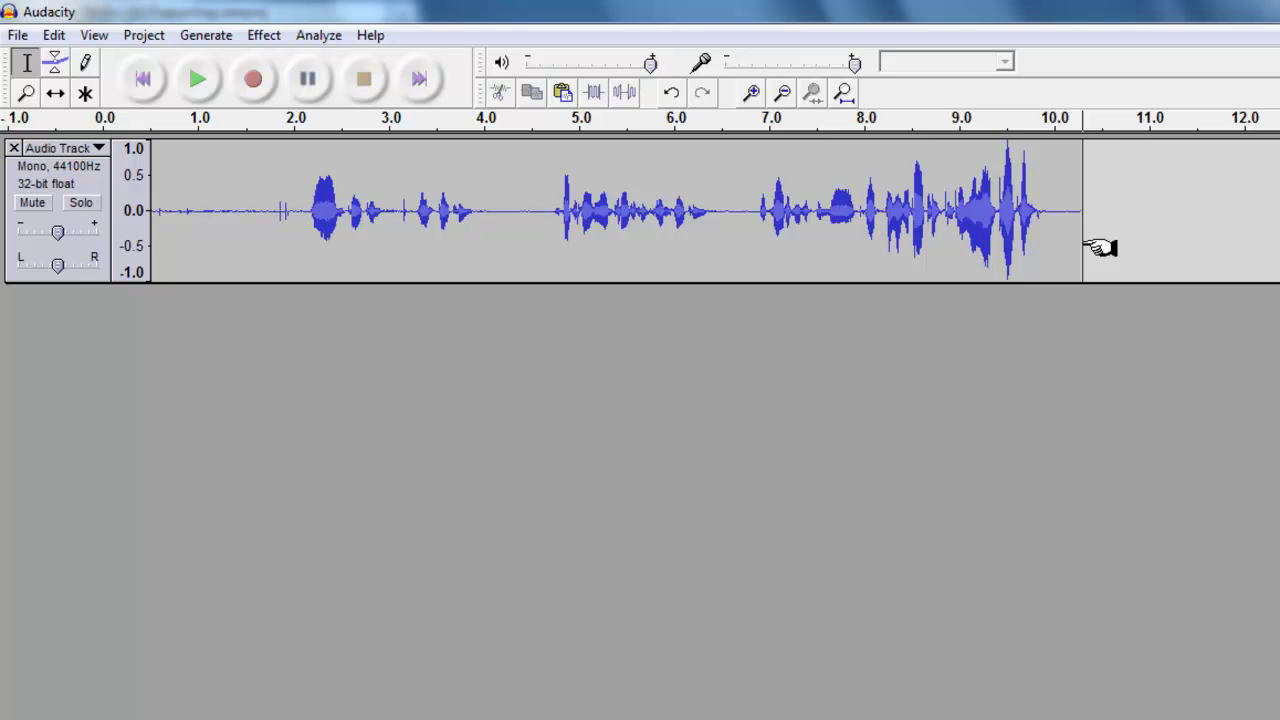
{"action": "left_click", "coordinate": [254, 82]}
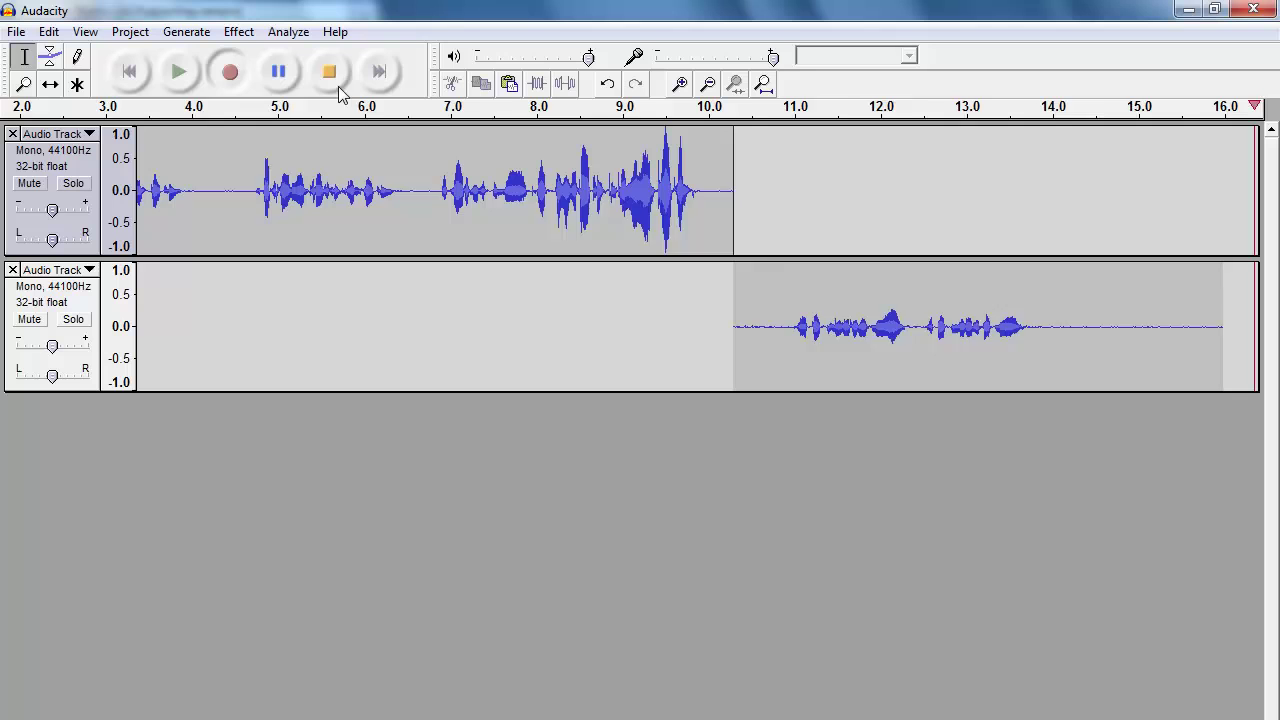
{"action": "left_click", "coordinate": [333, 78]}
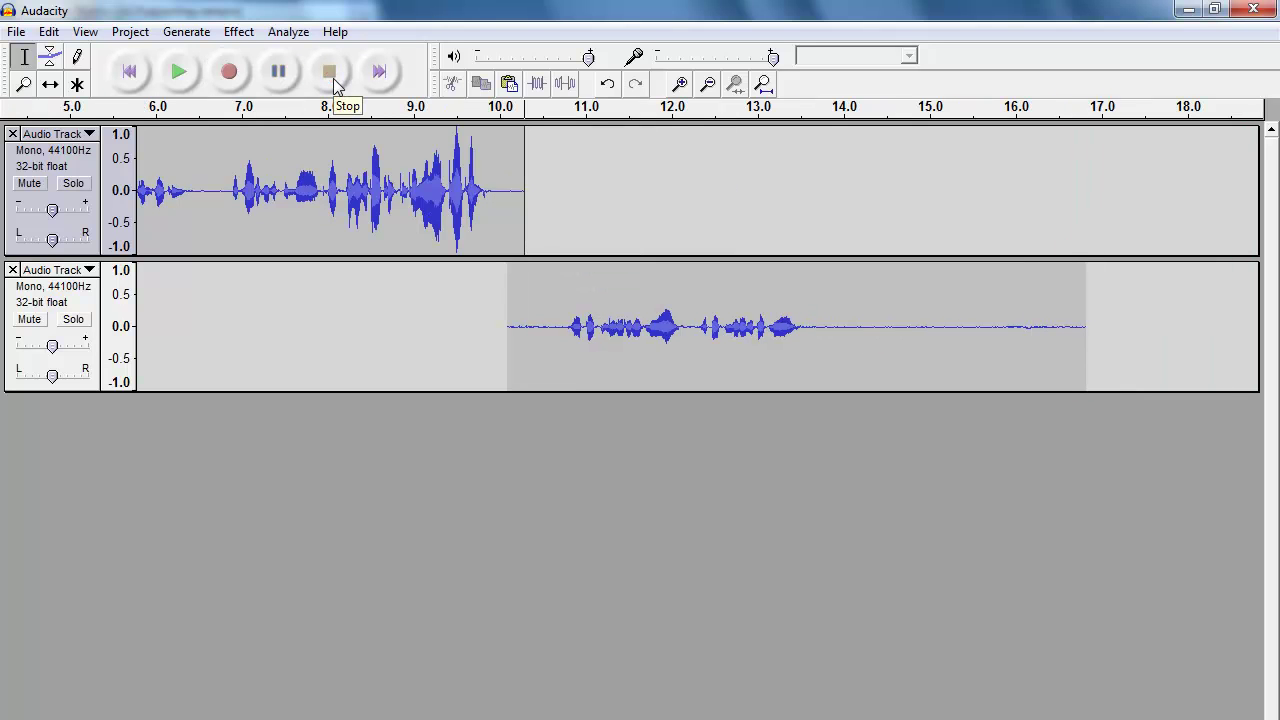
{"action": "scroll", "coordinate": [553, 372], "scroll_direction": "left", "scroll_amount": 1}
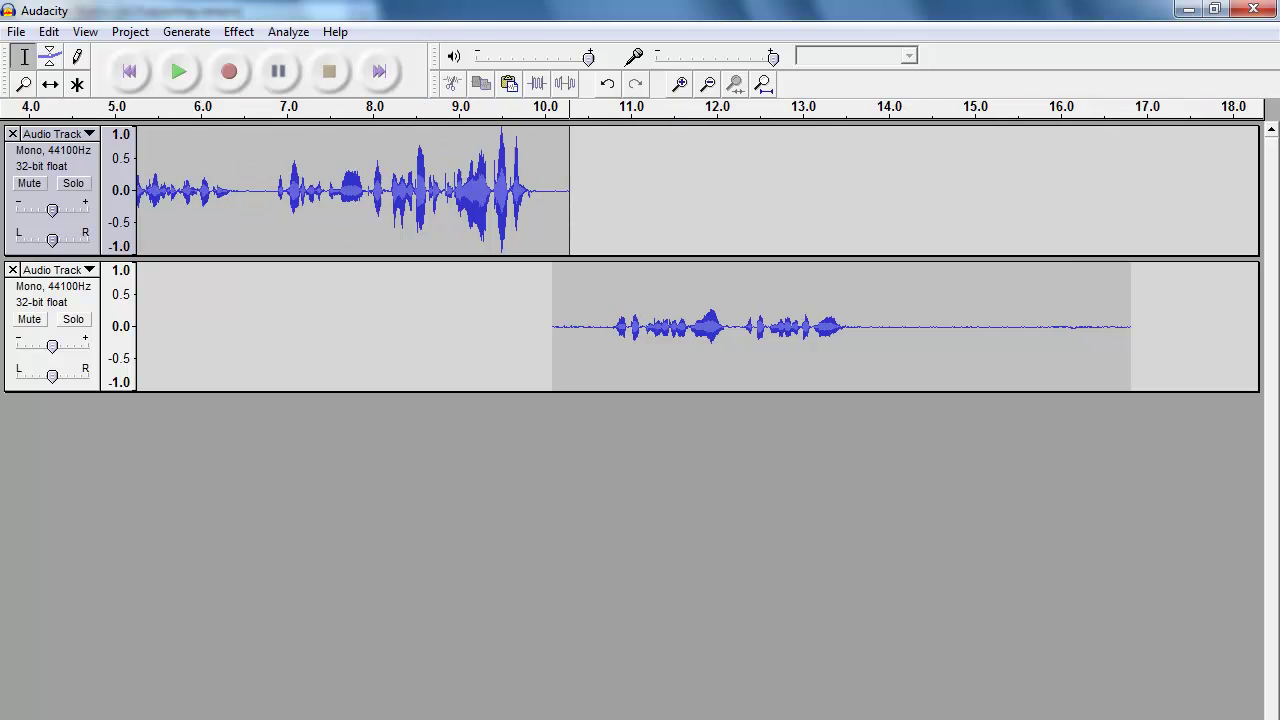
{"action": "scroll", "coordinate": [642, 246], "scroll_direction": "left", "scroll_amount": 3}
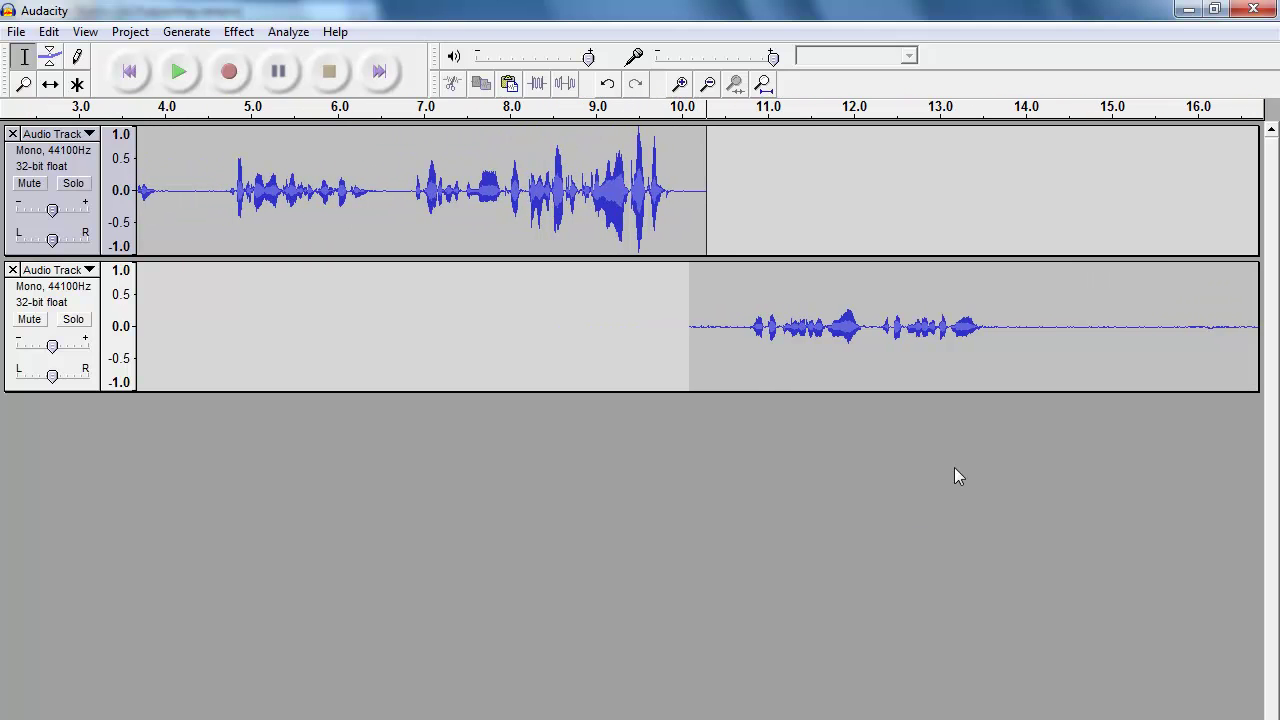
{"action": "left_click_drag", "start_coordinate": [986, 330], "coordinate": [732, 327]}
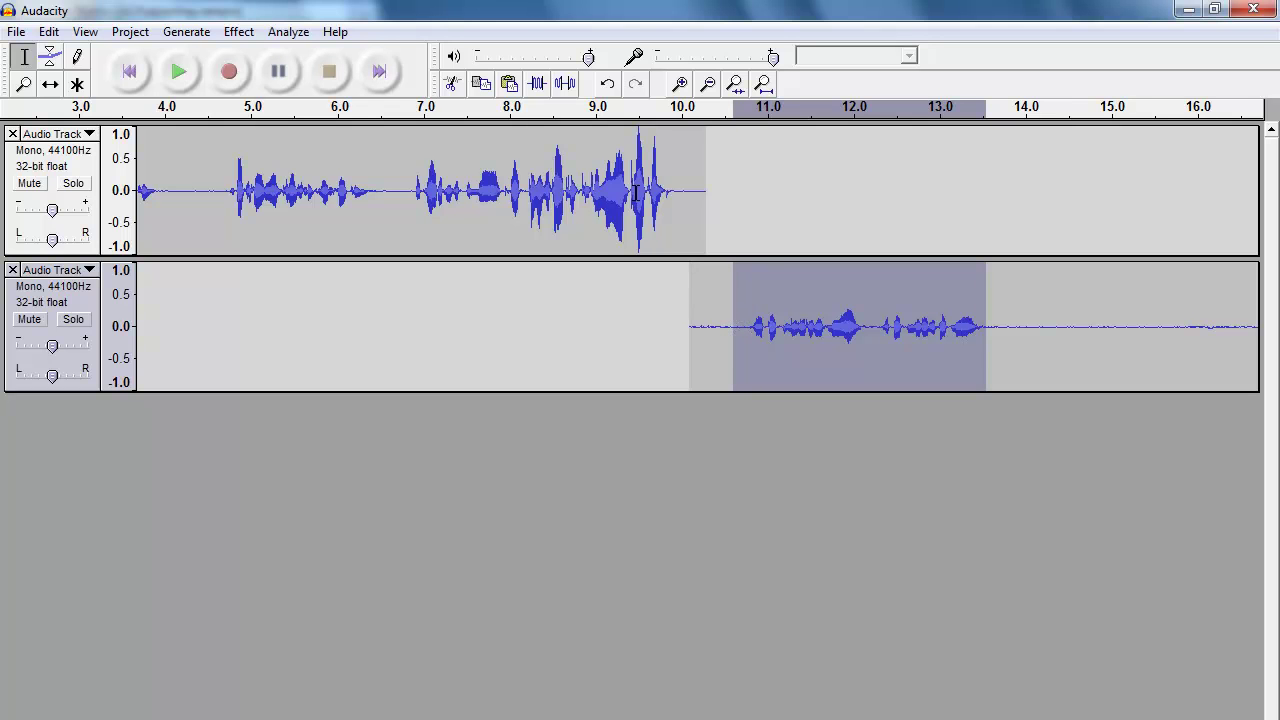
{"action": "left_click", "coordinate": [455, 88]}
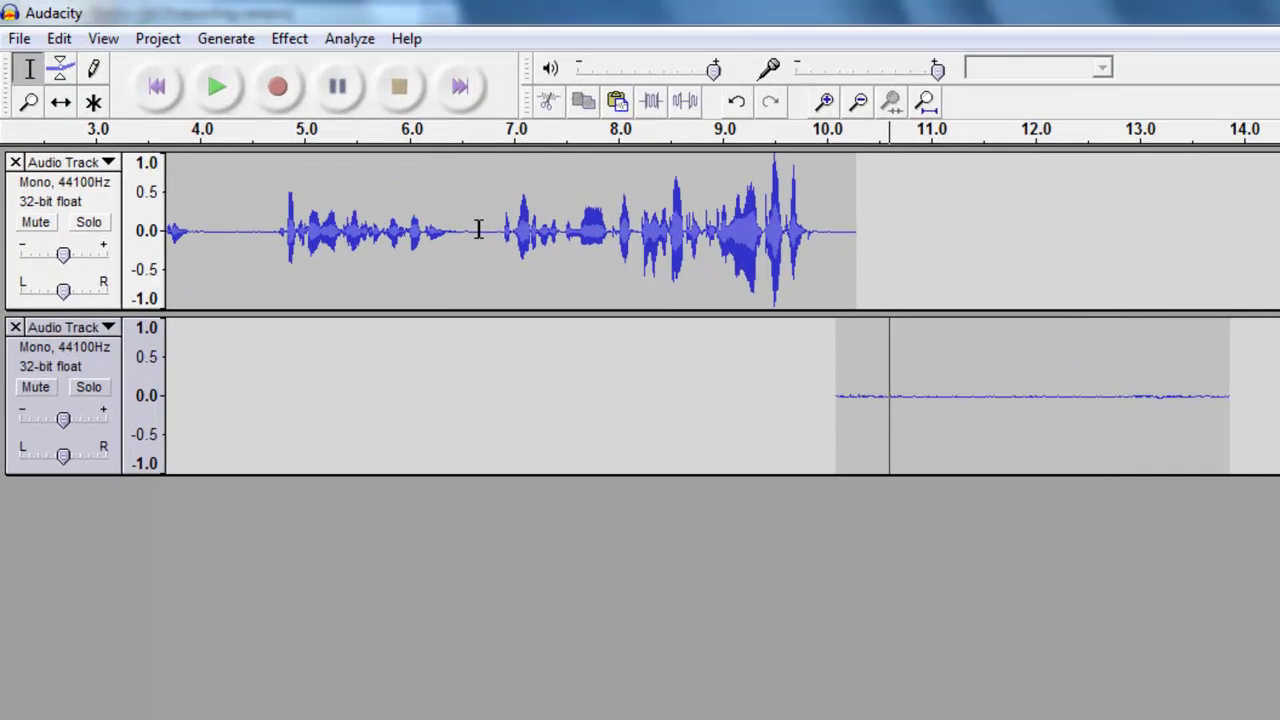
Step: Paste the piece into the speech track at about 6.65 s and delete the second track
{"action": "left_click", "coordinate": [480, 230]}
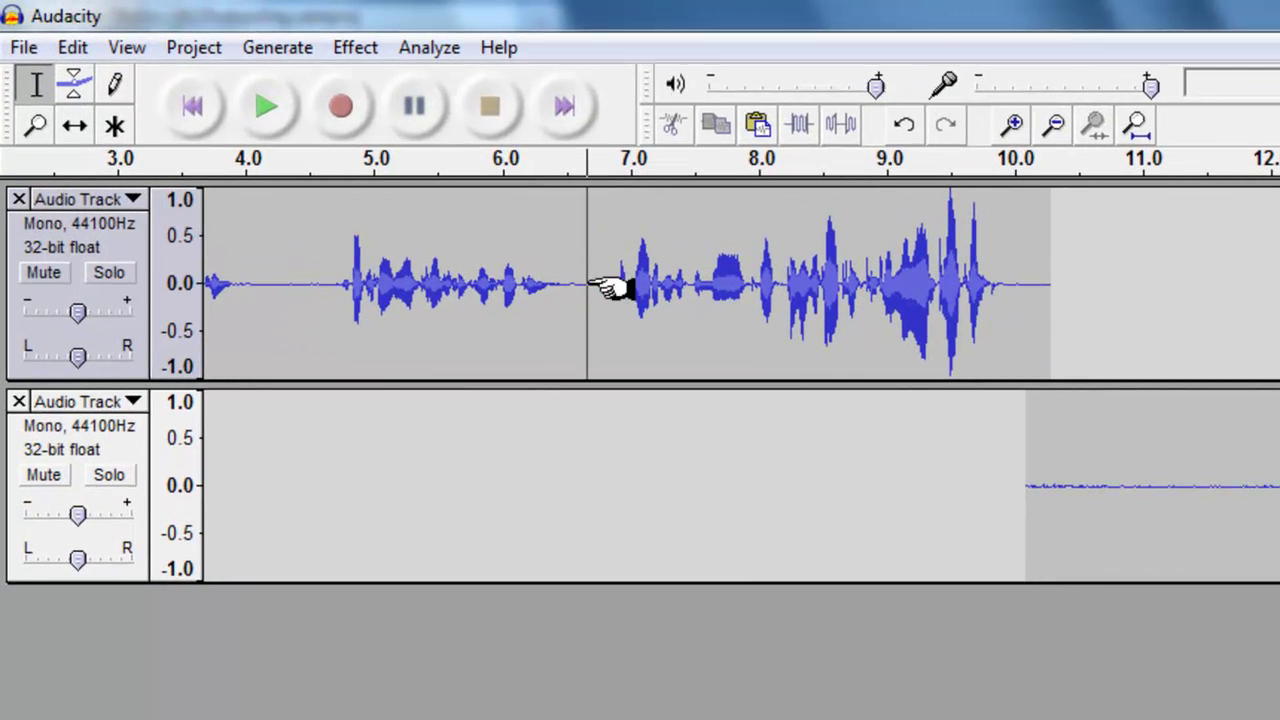
{"action": "left_click", "coordinate": [757, 125]}
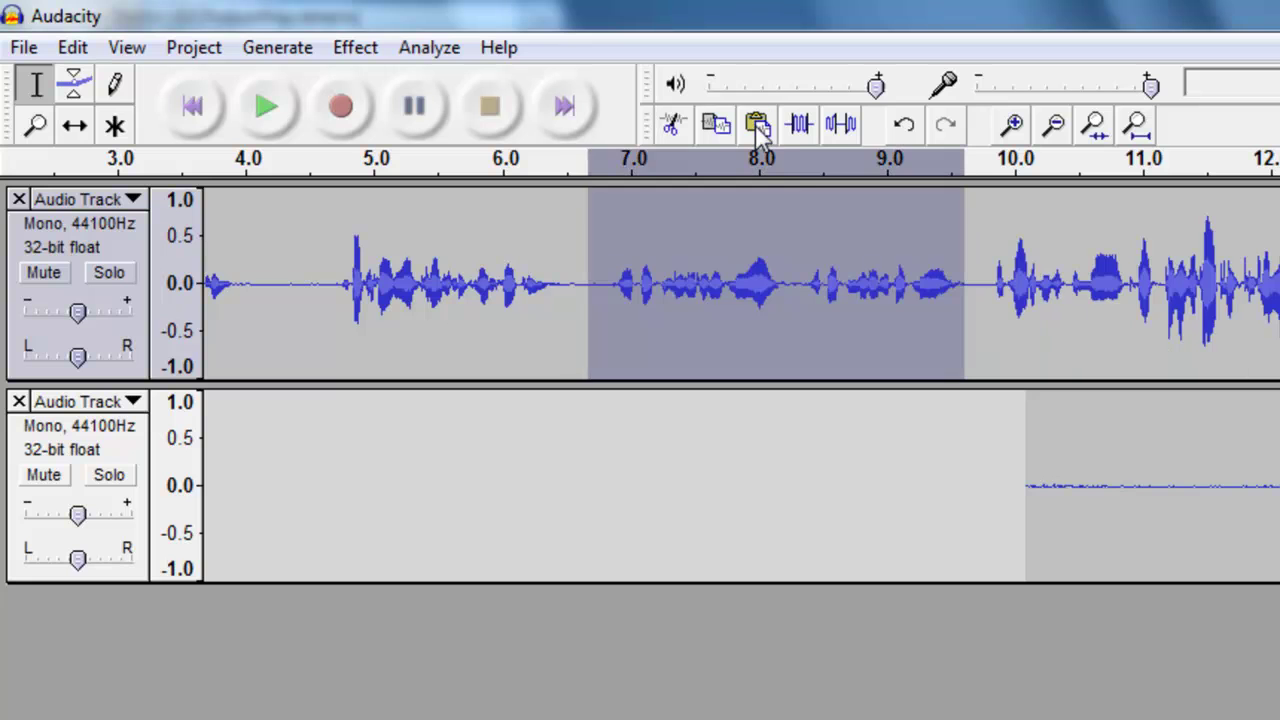
{"action": "left_click", "coordinate": [871, 328]}
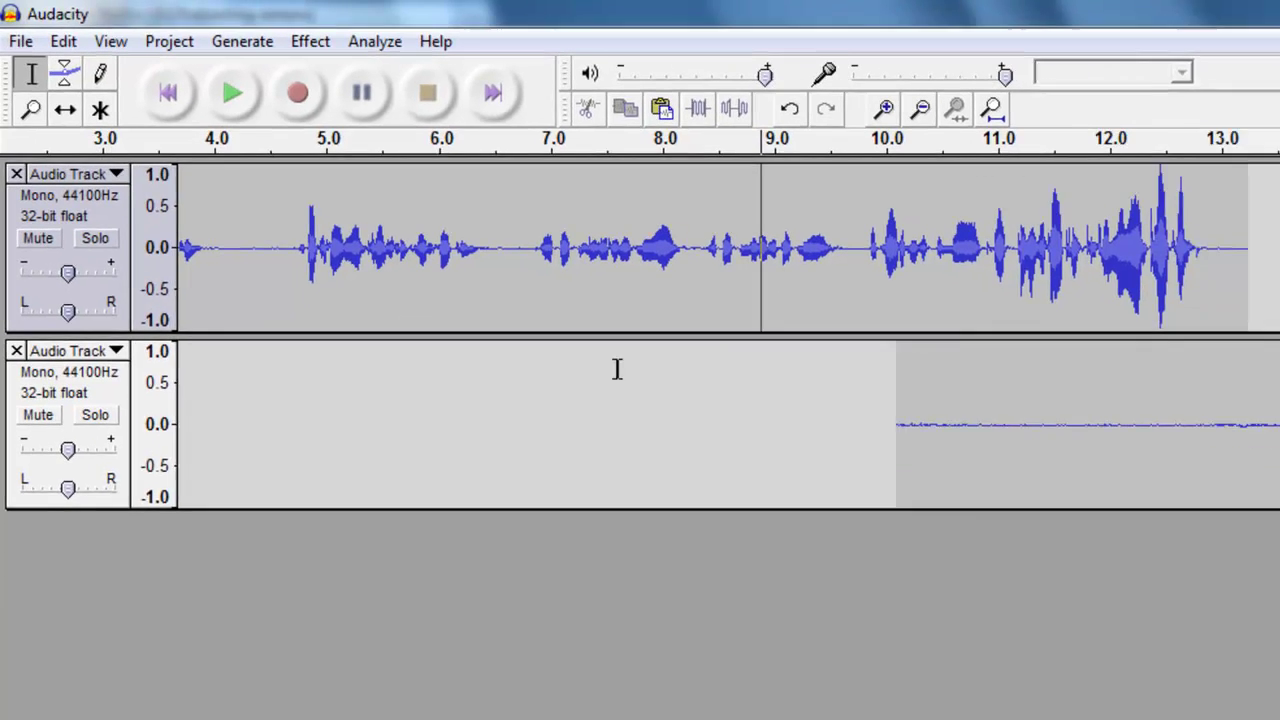
{"action": "left_click", "coordinate": [16, 333]}
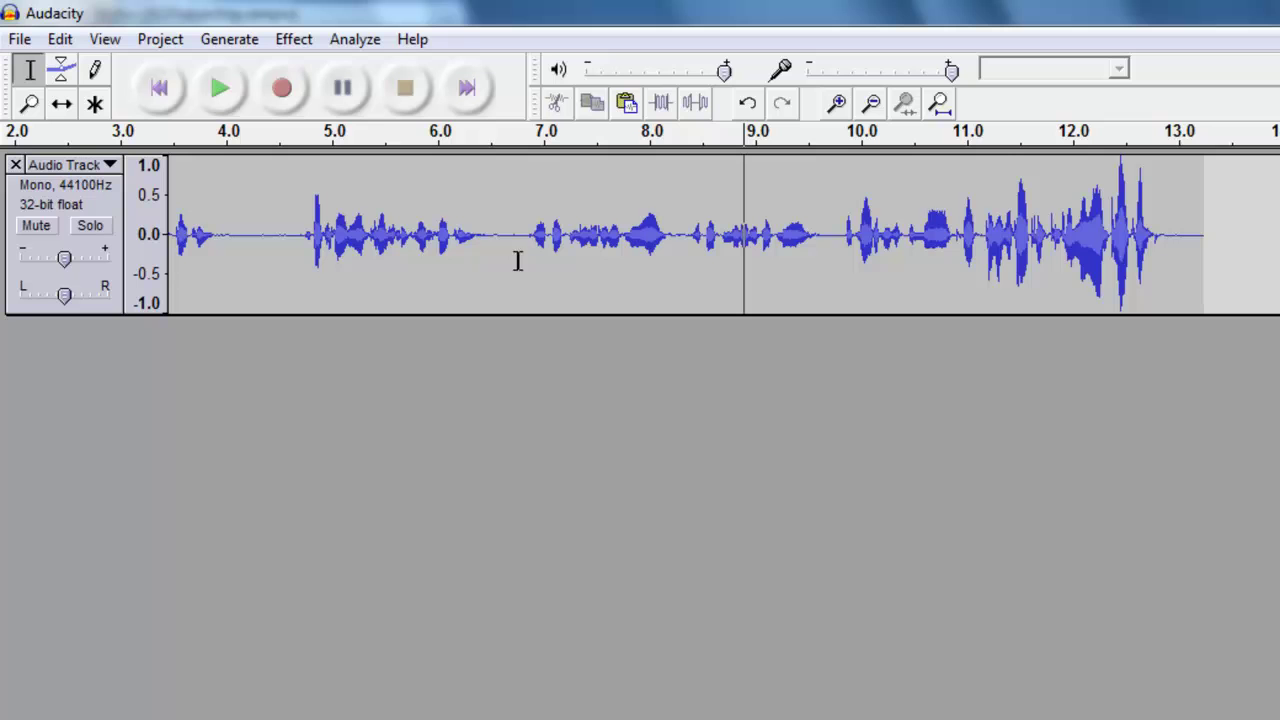
{"action": "left_click", "coordinate": [1200, 251]}
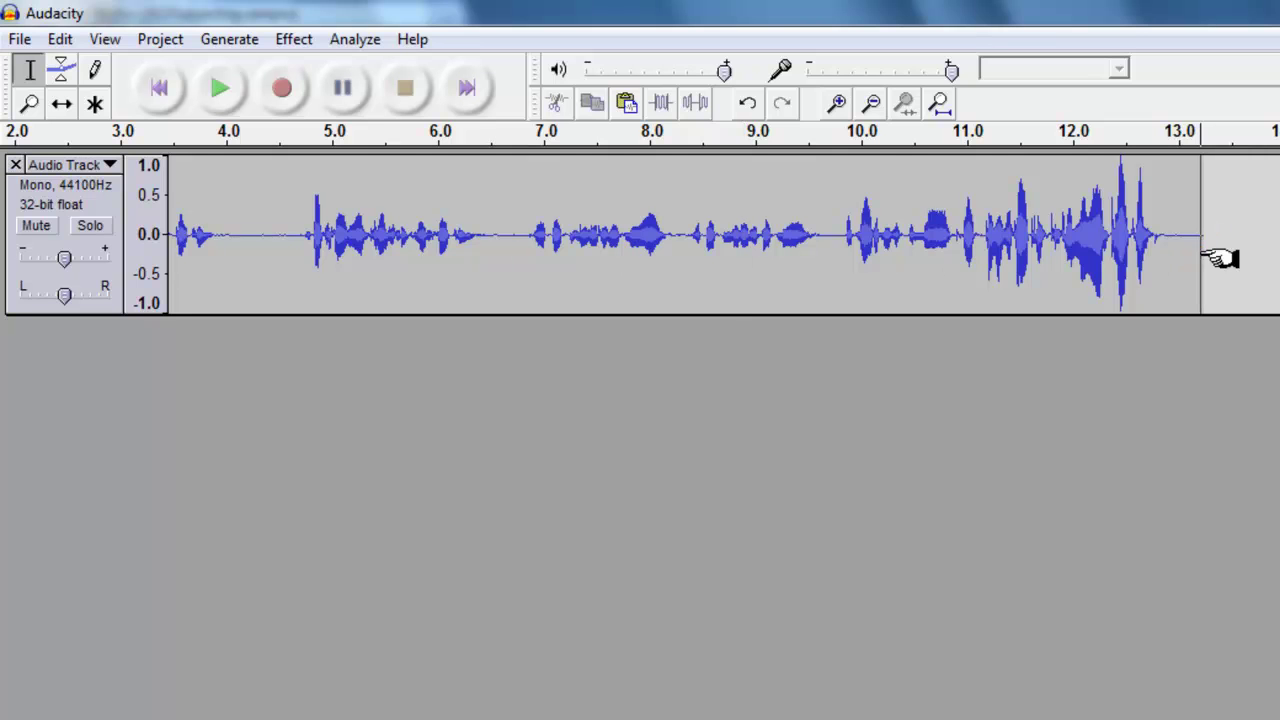
Step: Save the edited project as 'Podcasting Audio' (.aup) in the Podcasting - EiC folder
{"action": "left_click", "coordinate": [20, 40]}
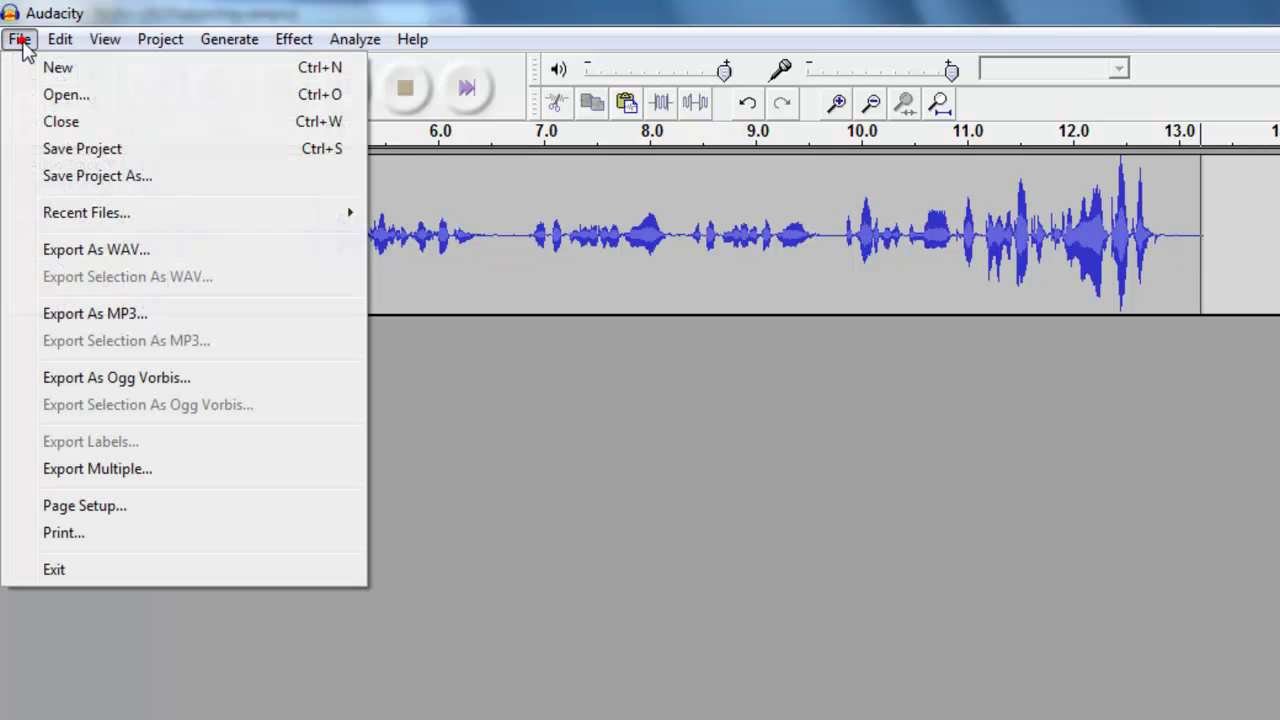
{"action": "left_click", "coordinate": [92, 177]}
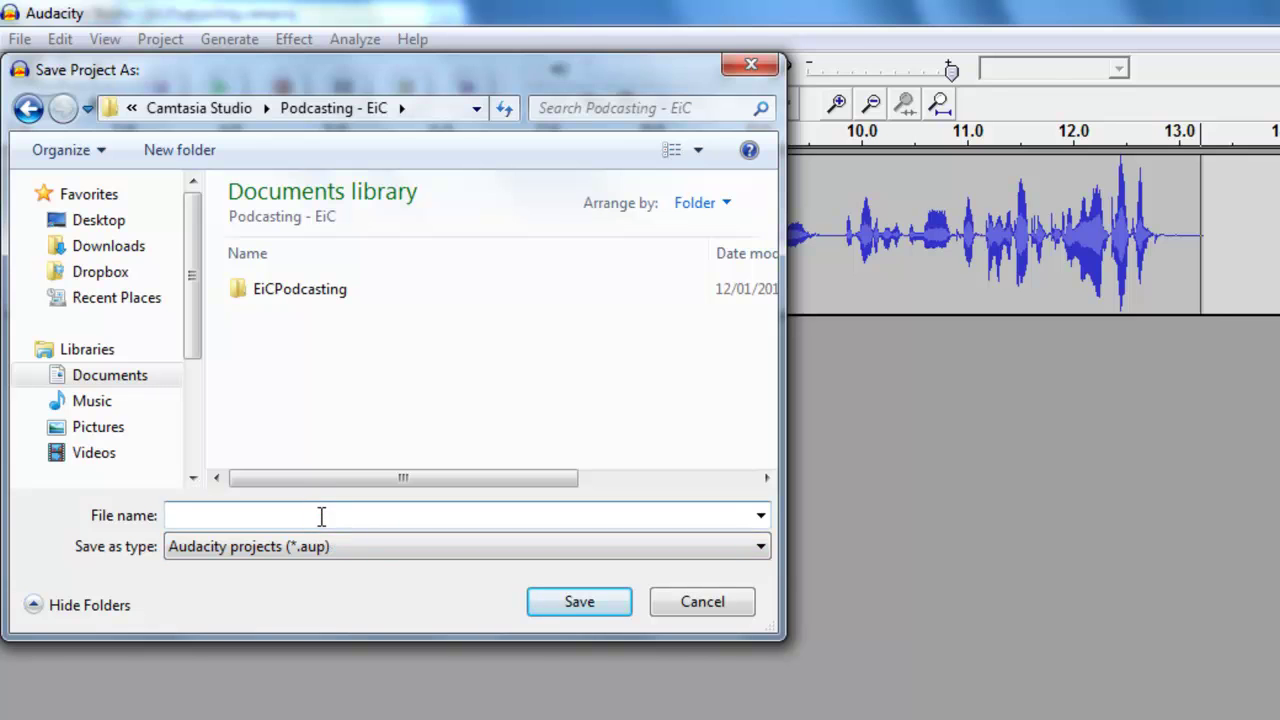
{"action": "type", "text": "Podcasting Audio"}
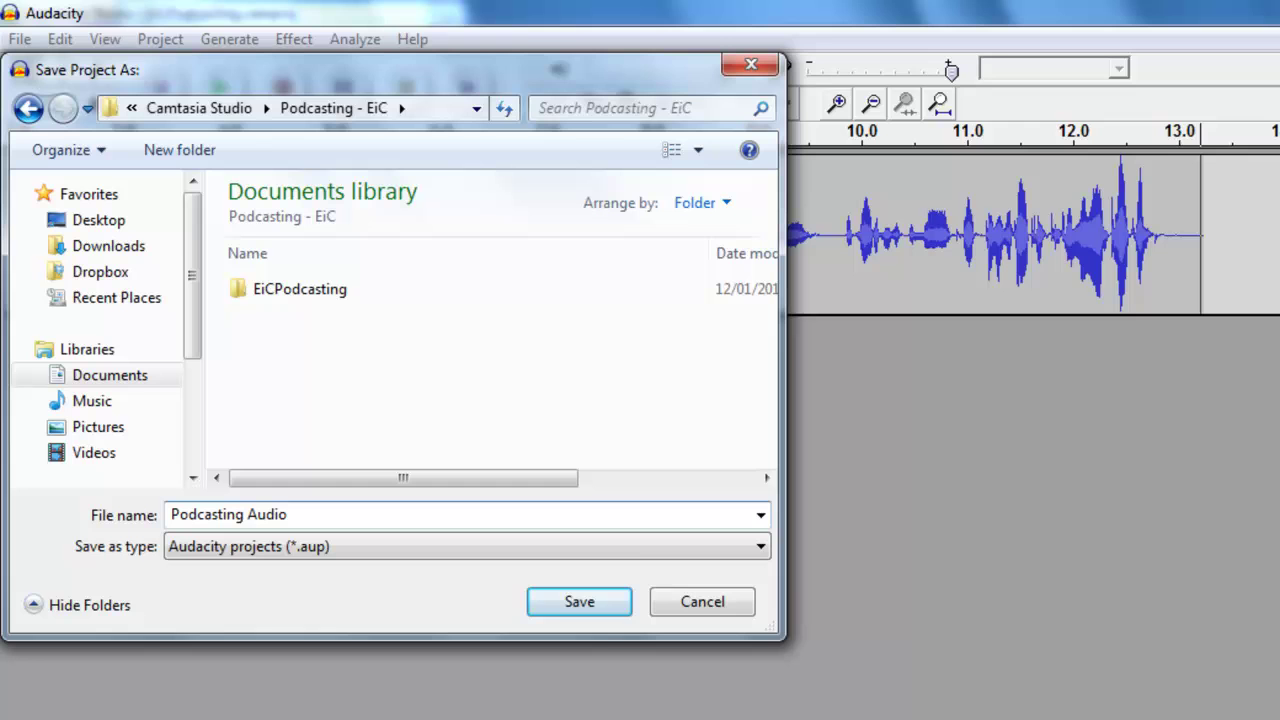
{"action": "left_click", "coordinate": [600, 608]}
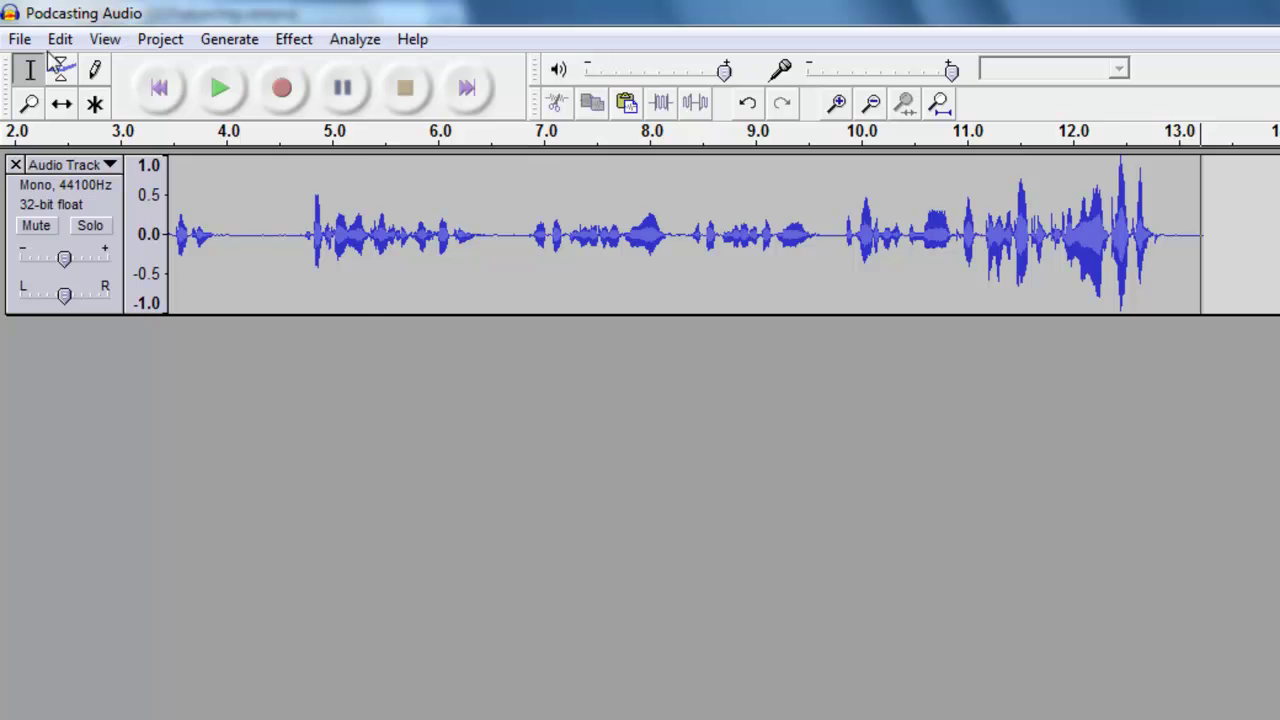
Step: Export the audio as Podcasting Audio.wav, then begin the MP3 export
{"action": "left_click", "coordinate": [19, 39]}
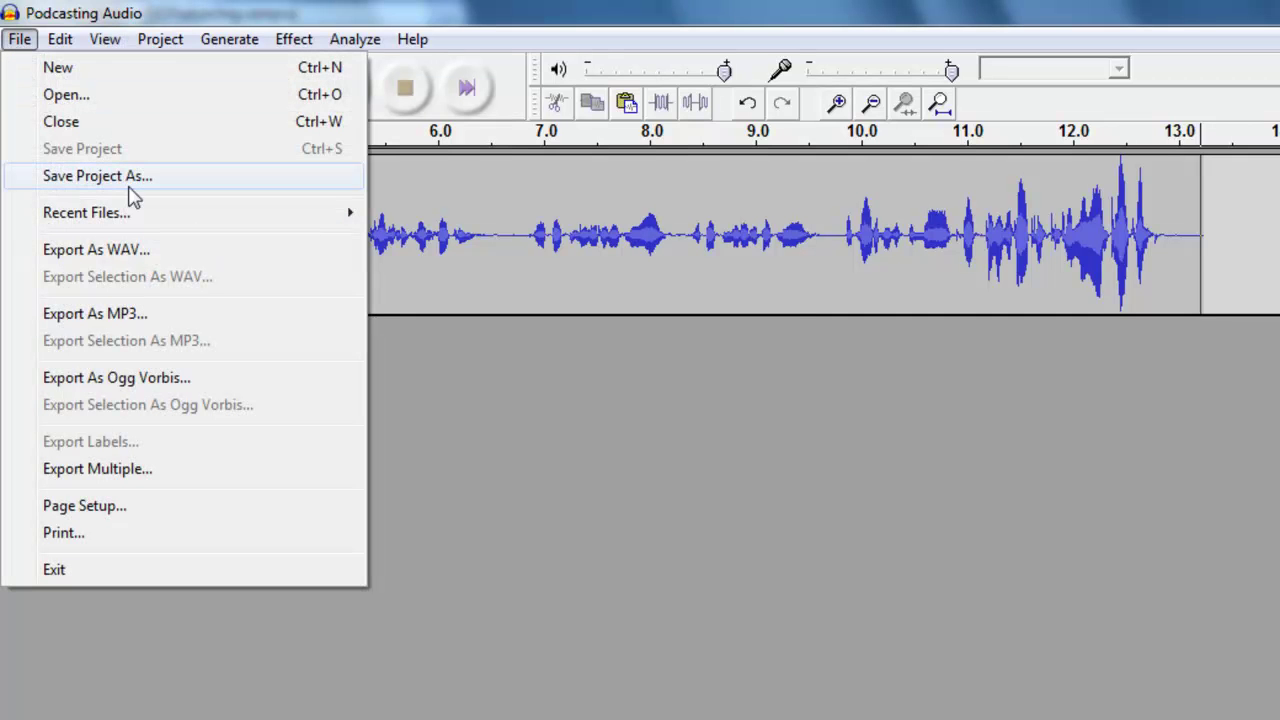
{"action": "left_click", "coordinate": [157, 250]}
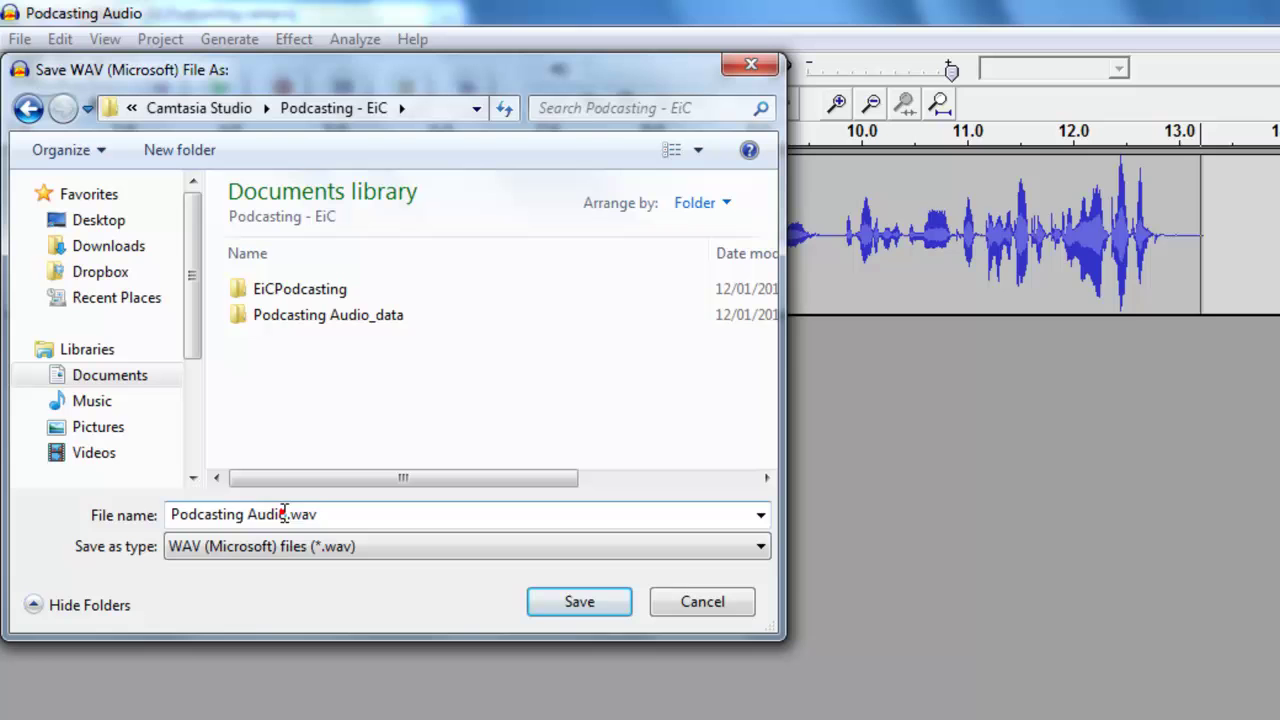
{"action": "left_click", "coordinate": [277, 514]}
{"action": "left_click", "coordinate": [328, 514]}
{"action": "left_click", "coordinate": [567, 606]}
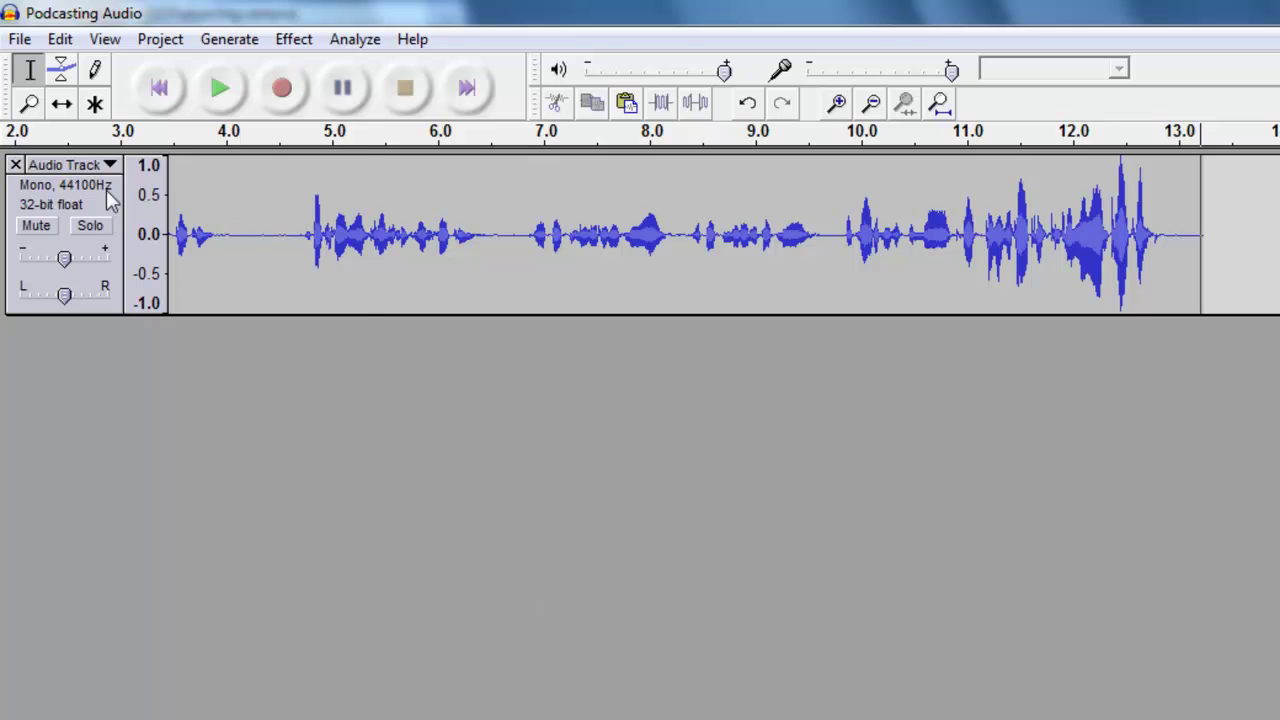
{"action": "left_click", "coordinate": [19, 39]}
{"action": "left_click", "coordinate": [100, 314]}
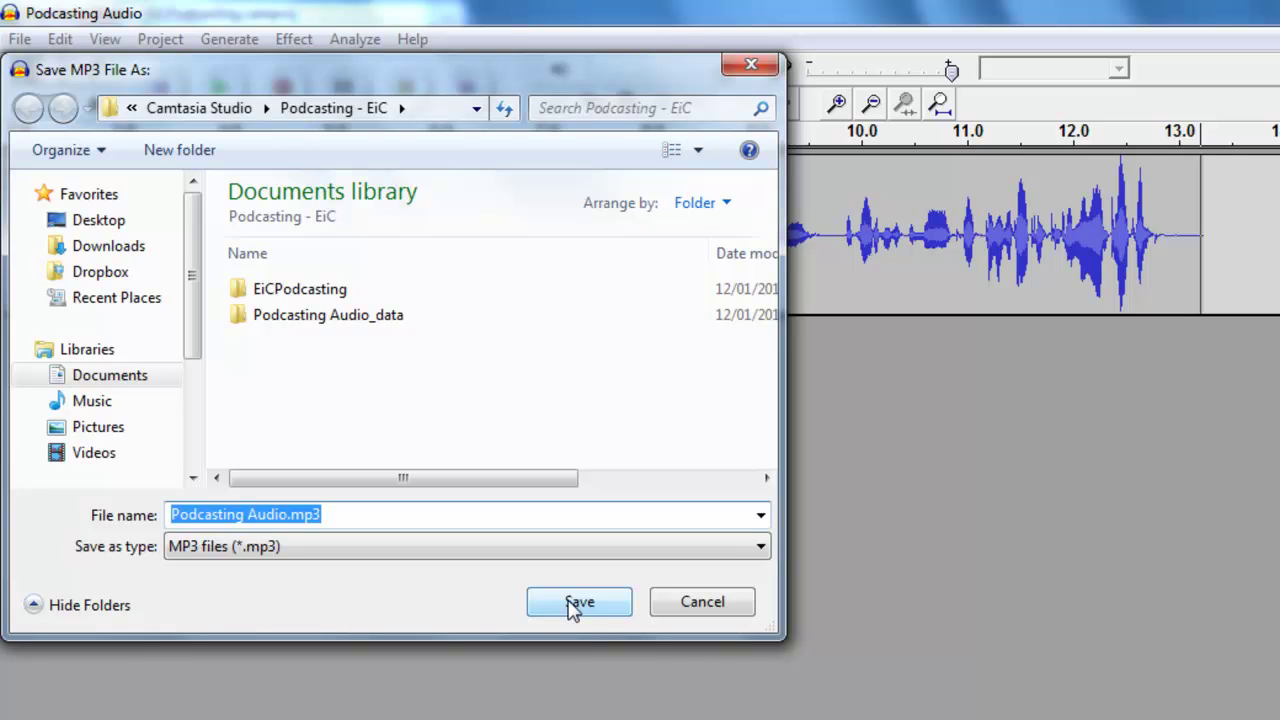
Step: Save as Podcasting Audio.mp3, tagging title 'Podcasting for Chemistry' and the artist name
{"action": "left_click", "coordinate": [576, 604]}
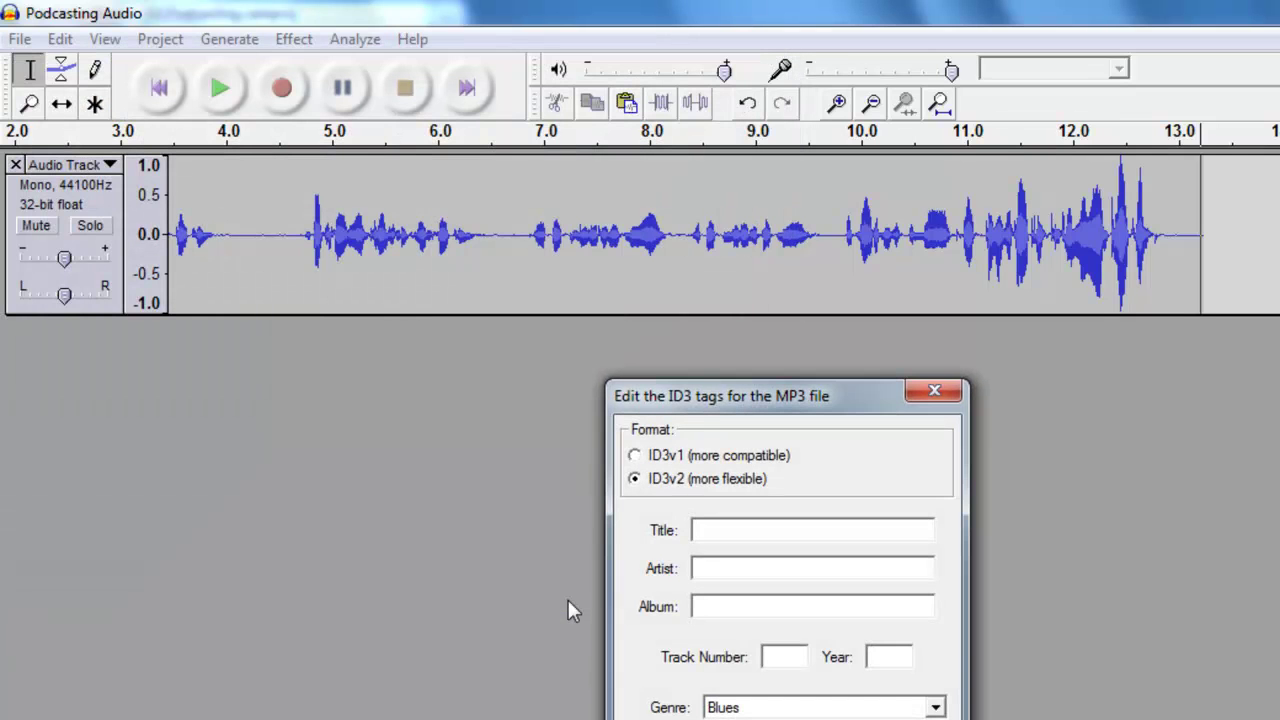
{"action": "mouse_move", "coordinate": [694, 396]}
{"action": "left_mouse_down"}
{"action": "mouse_move", "coordinate": [668, 396]}
{"action": "mouse_move", "coordinate": [456, 273]}
{"action": "left_mouse_up"}
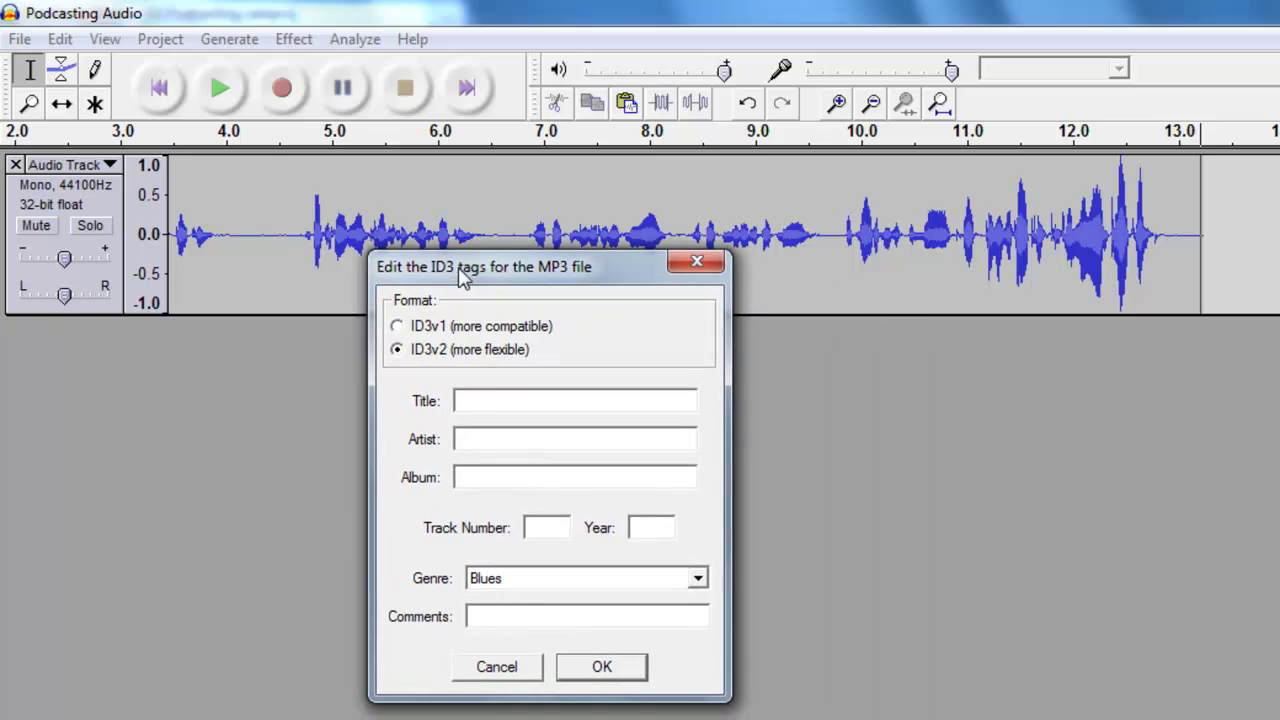
{"action": "left_click", "coordinate": [490, 397]}
{"action": "type", "text": "Podcasting for Chemistry"}
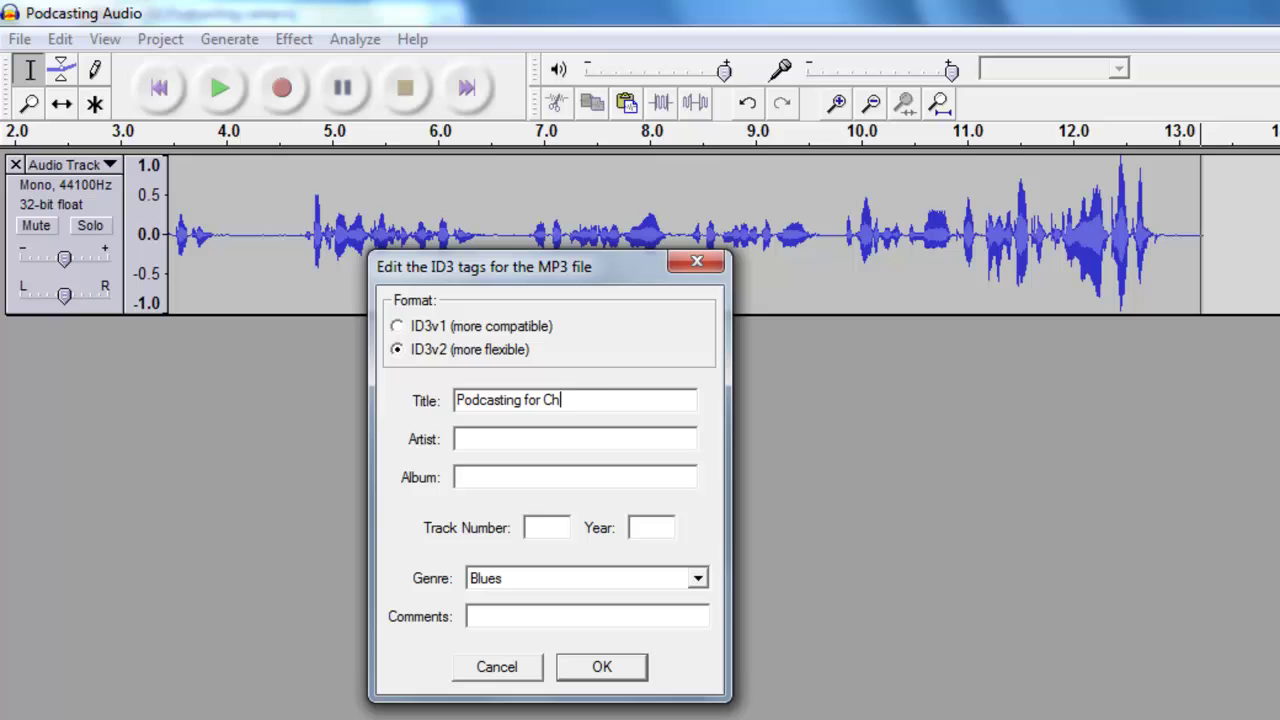
{"action": "left_click", "coordinate": [551, 438]}
{"action": "type", "text": "Mr A Teacher"}
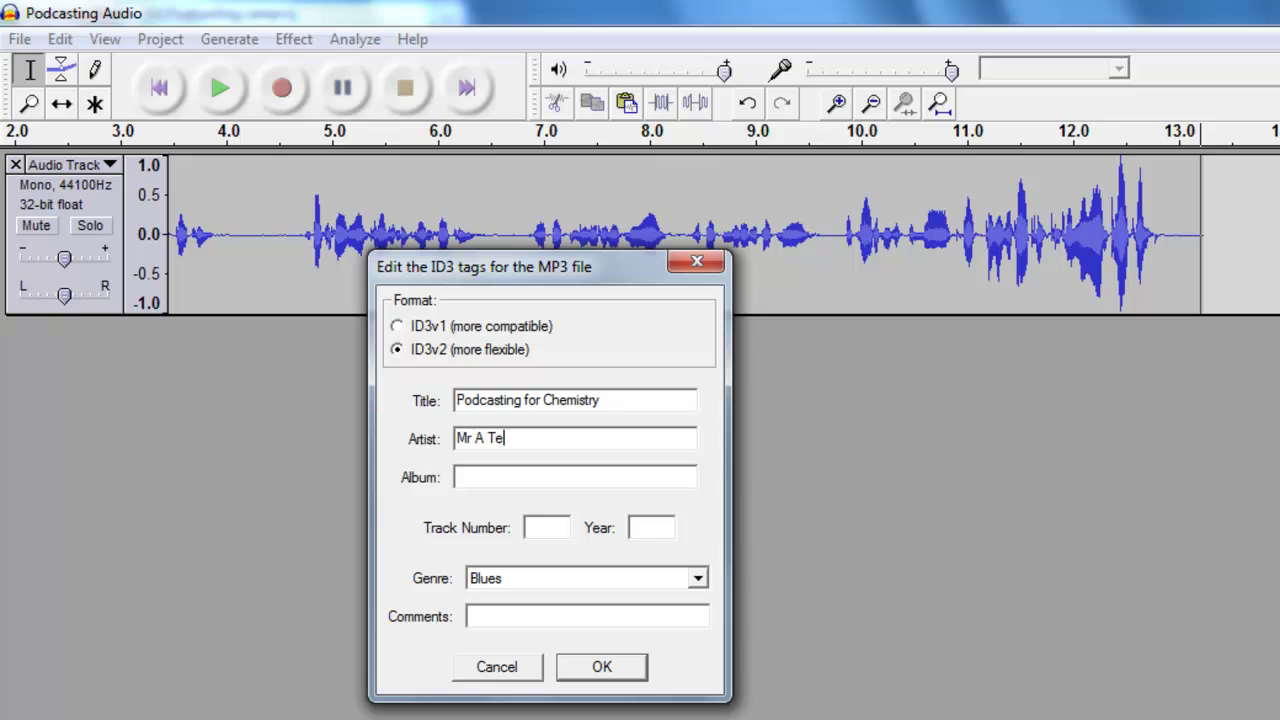
Step: Add album 'Education in Chemistry Podca' and track number 1, then confirm the tags
{"action": "left_click", "coordinate": [548, 476]}
{"action": "type", "text": "Education in Chemi"}
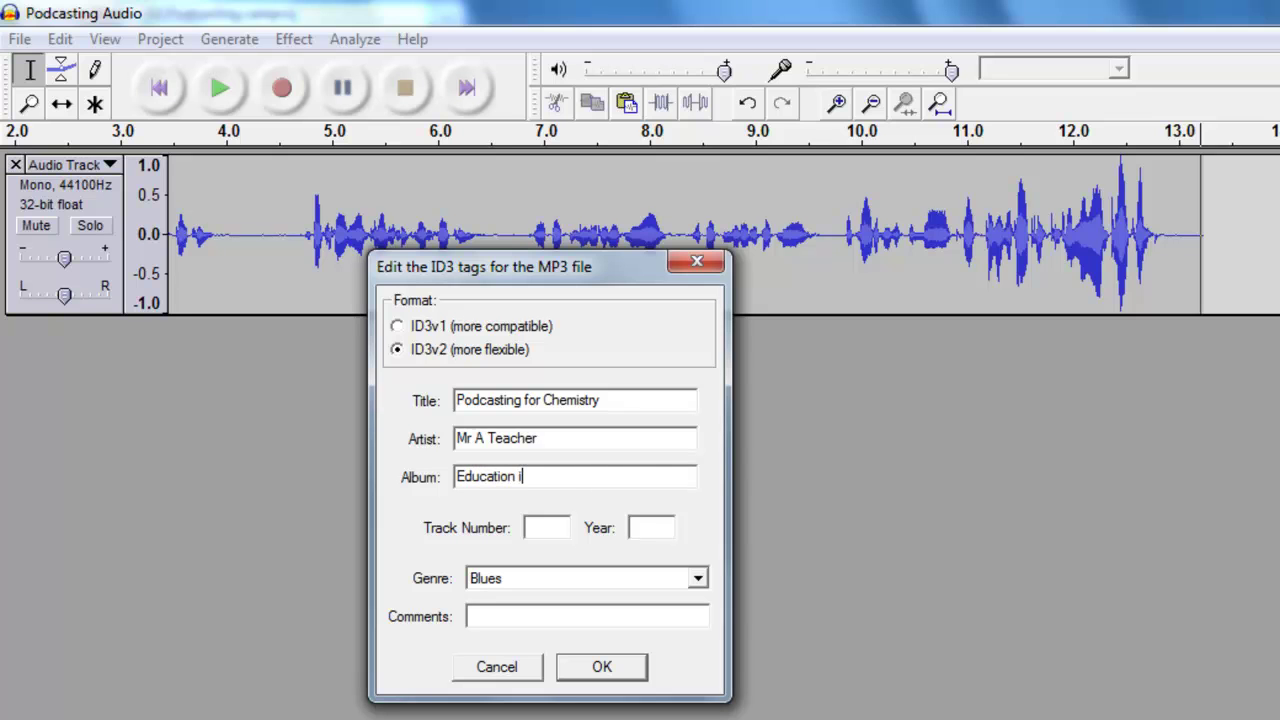
{"action": "type", "text": "stry Podcasts"}
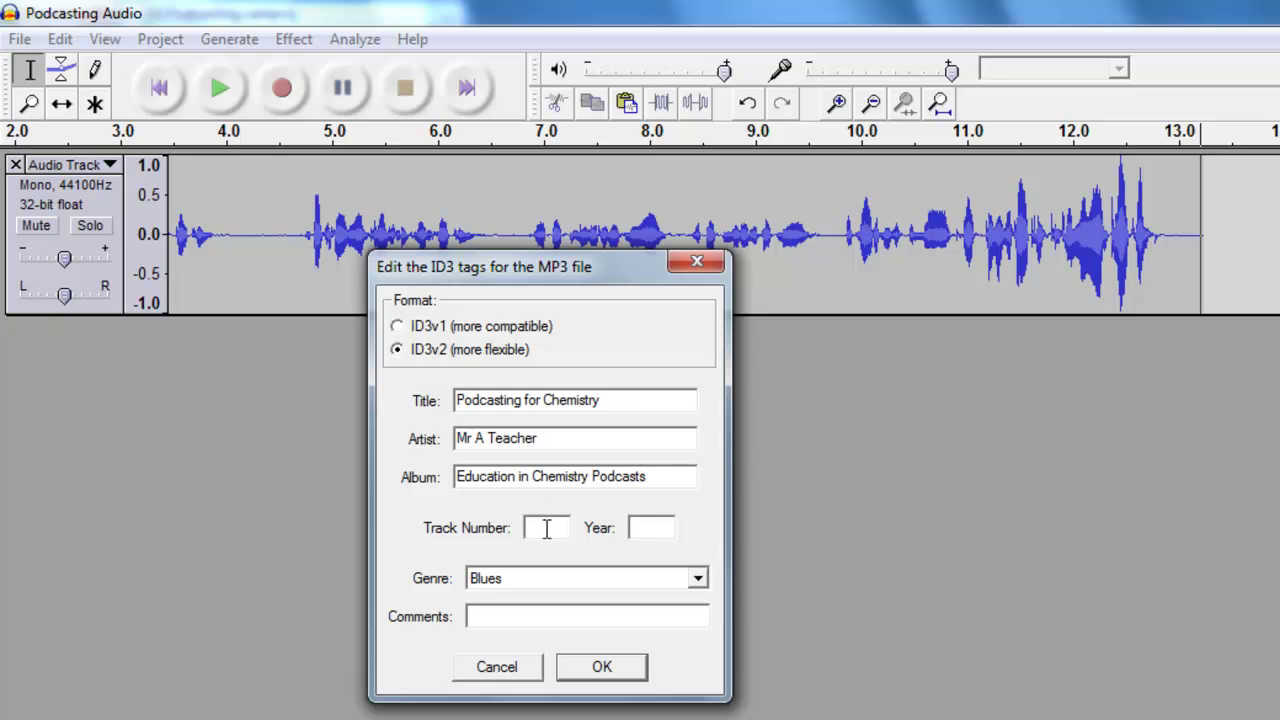
{"action": "left_click", "coordinate": [543, 527]}
{"action": "type", "text": "1"}
{"action": "left_click", "coordinate": [590, 668]}
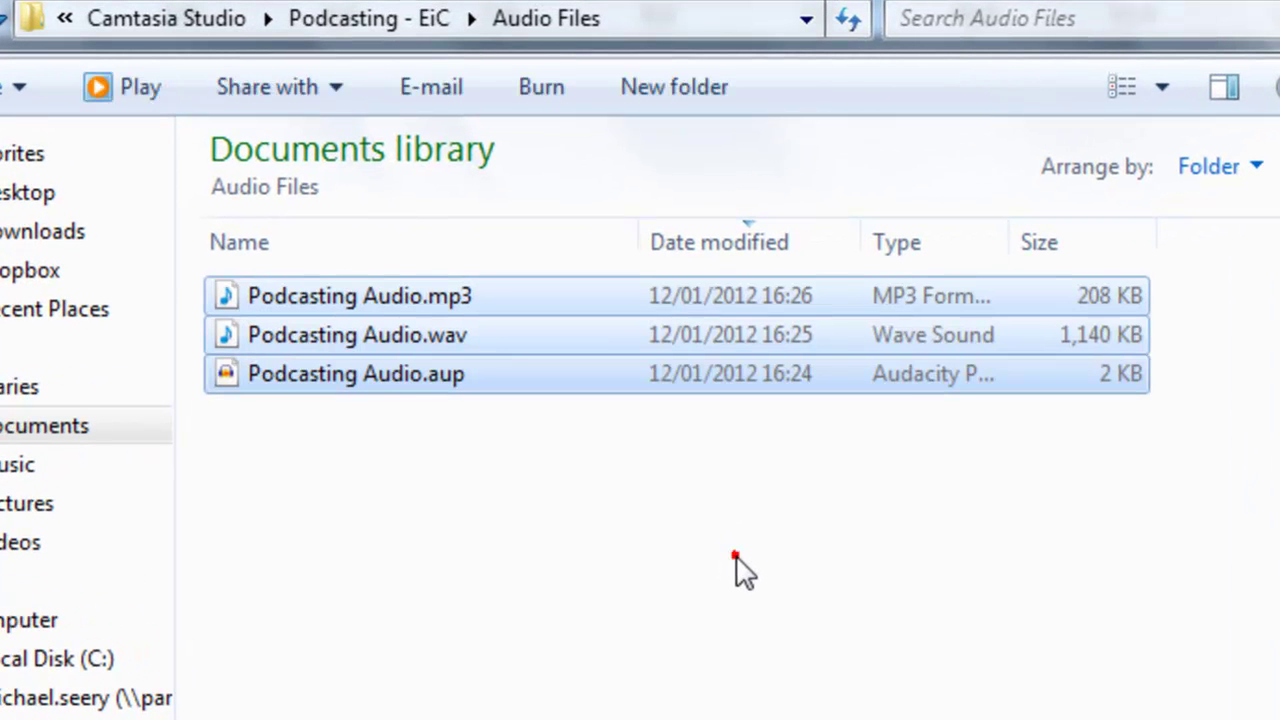
Step: Compare Podcasting Audio file sizes: MP3 208 KB, WAV 1,140 KB, AUP project 2 KB
{"action": "left_click", "coordinate": [736, 566]}
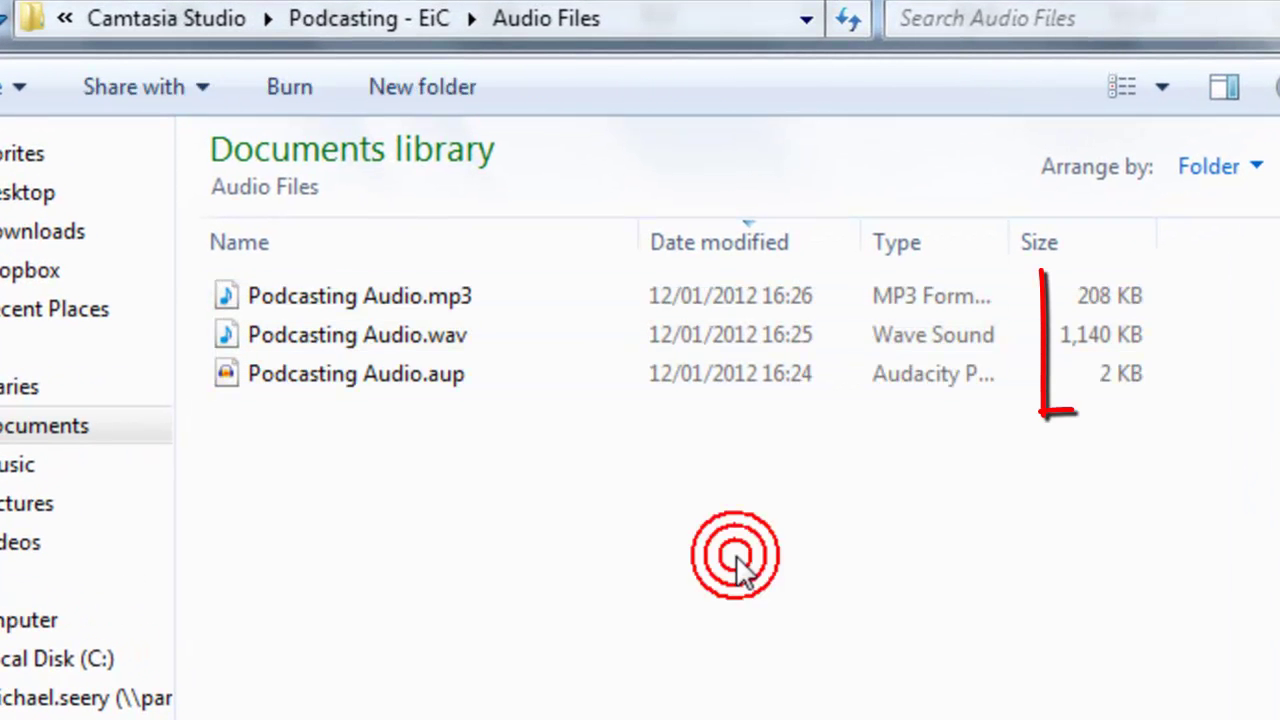
{"action": "left_click", "coordinate": [533, 300]}
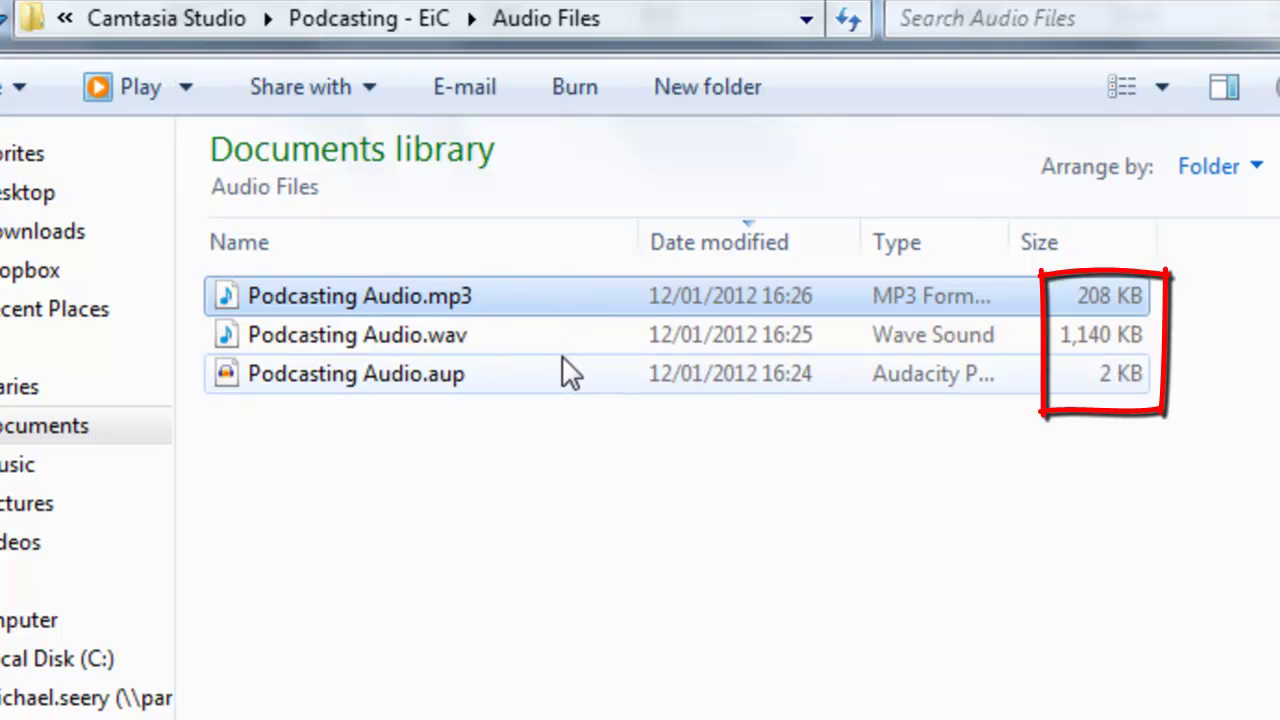
{"action": "left_click", "coordinate": [936, 344]}
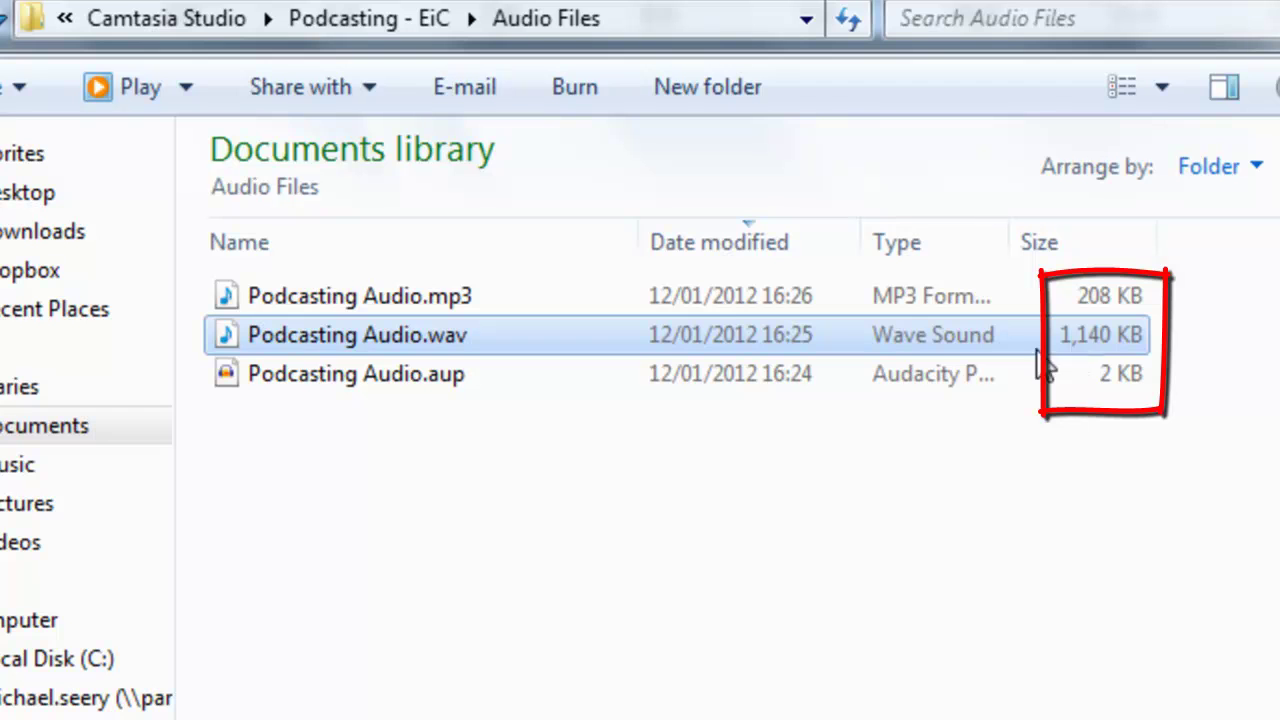
{"action": "left_click", "coordinate": [1050, 378]}
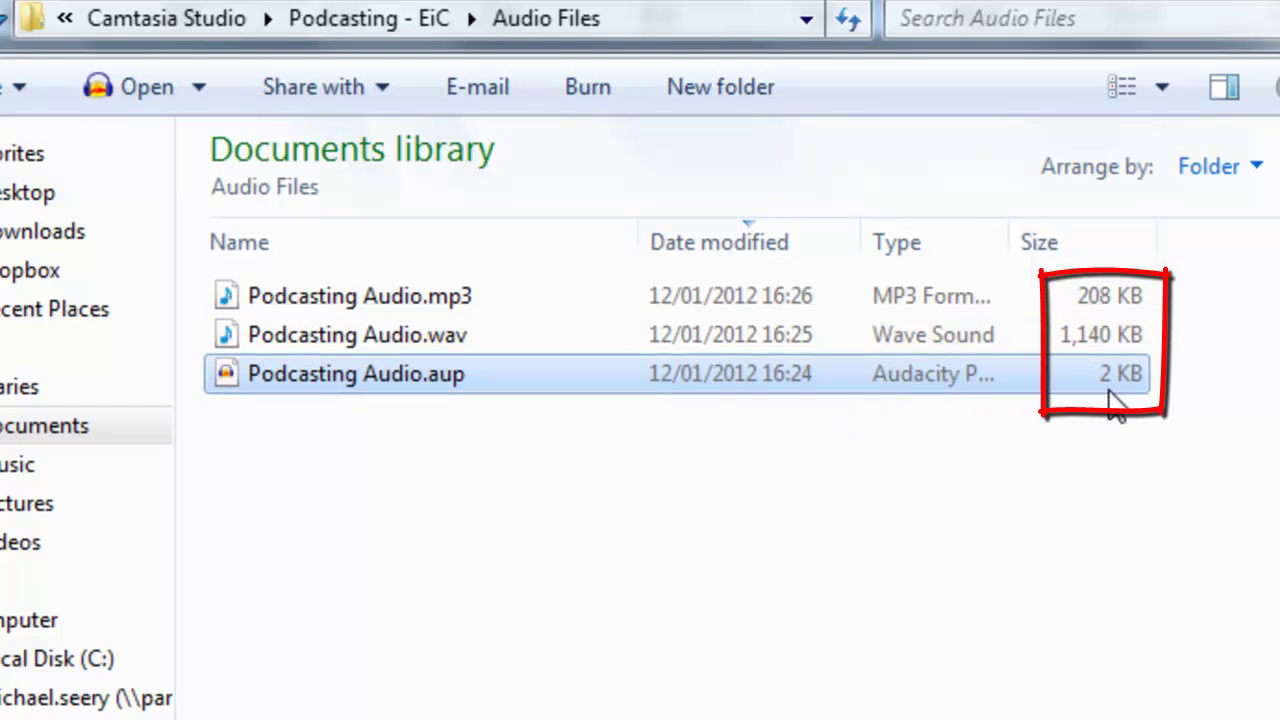
{"action": "left_click", "coordinate": [977, 302]}
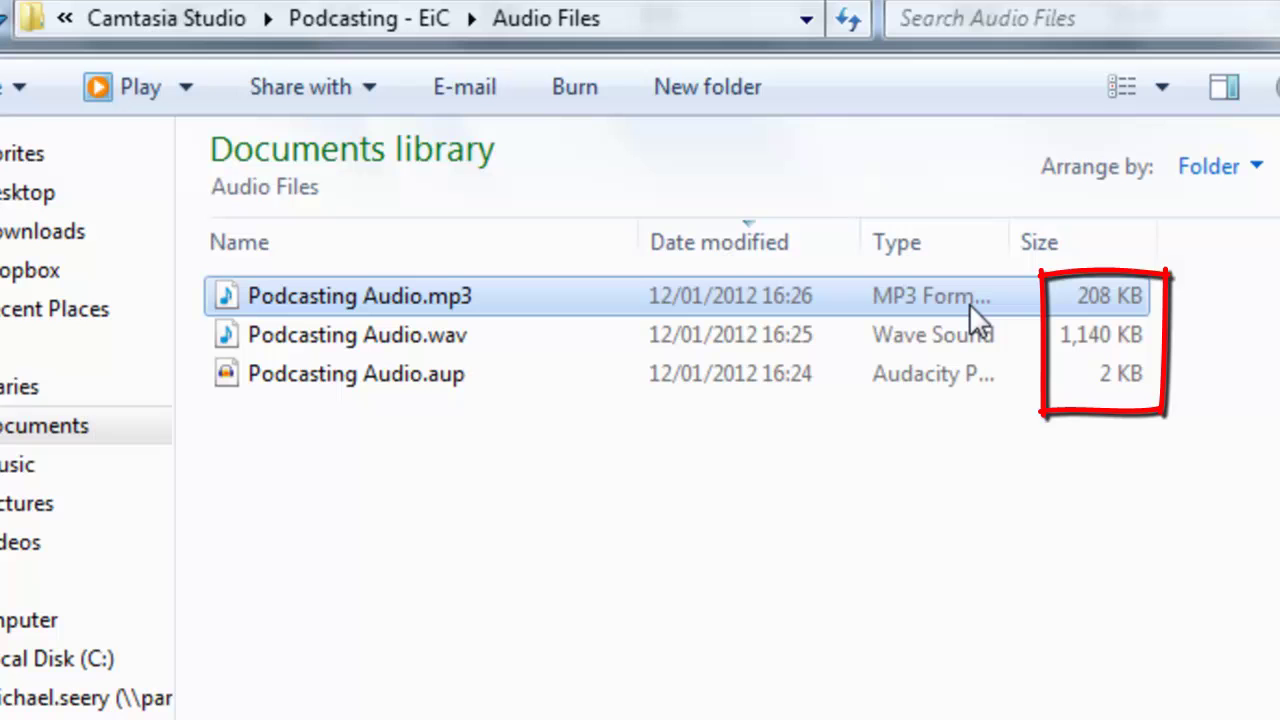